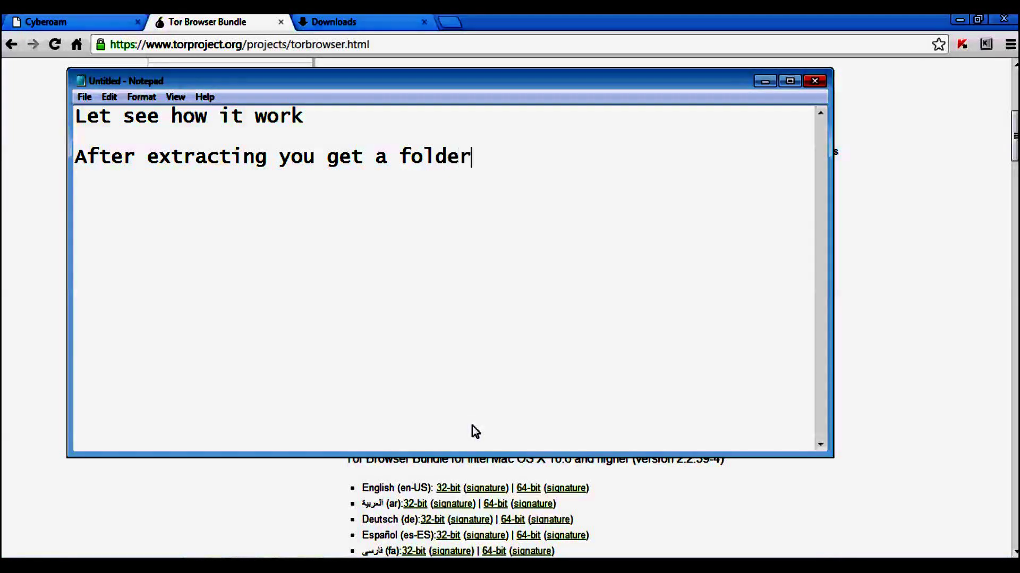
Complete the note's second line as "After extracting you get a folder named as TOR browser", and clear the whole note
text(d)
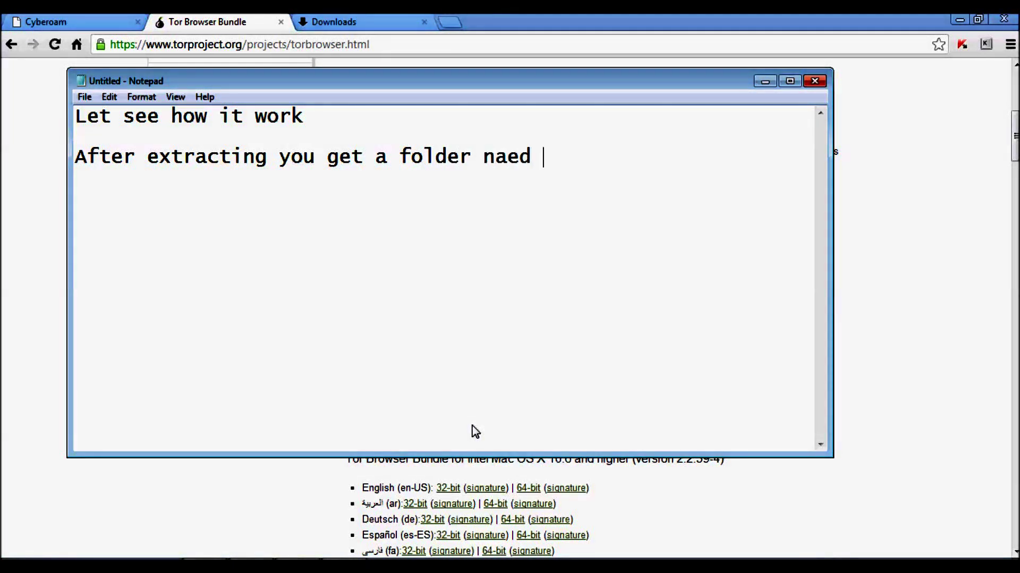
key(BackSpace)
key(BackSpace)
key(BackSpace)
text(med as a)
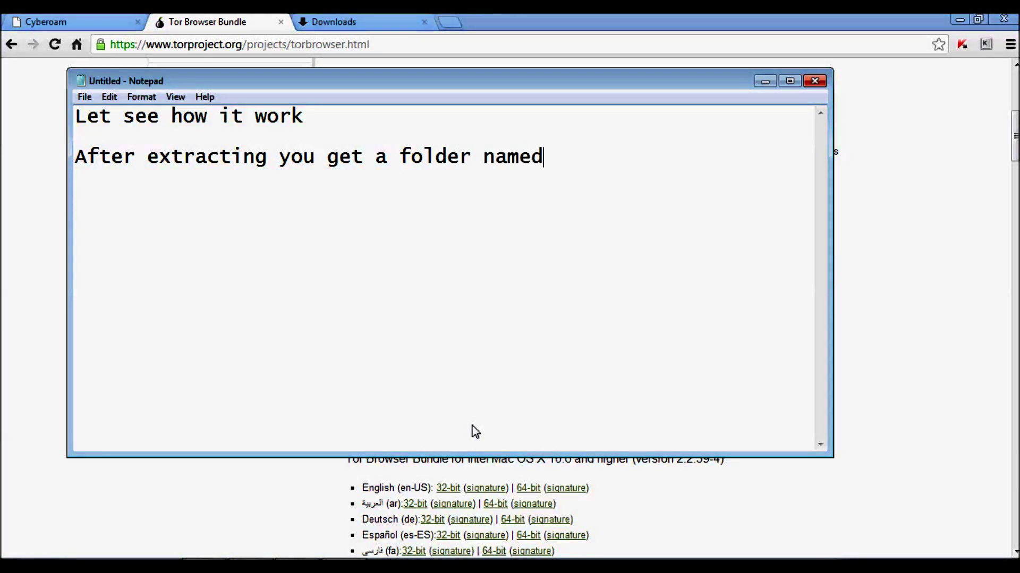
key(BackSpace)
text(TOR browser)
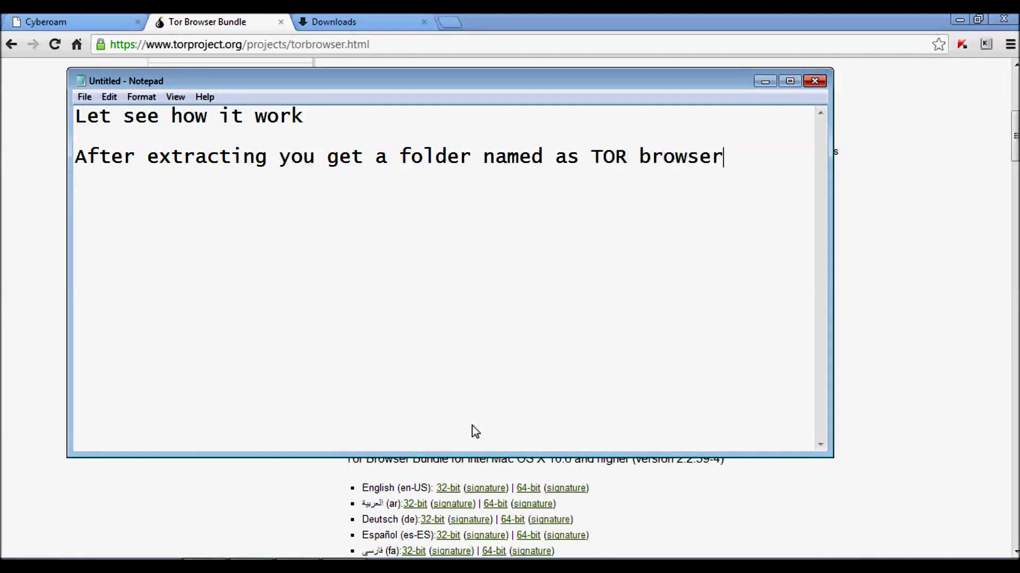
key(ctrl+a)
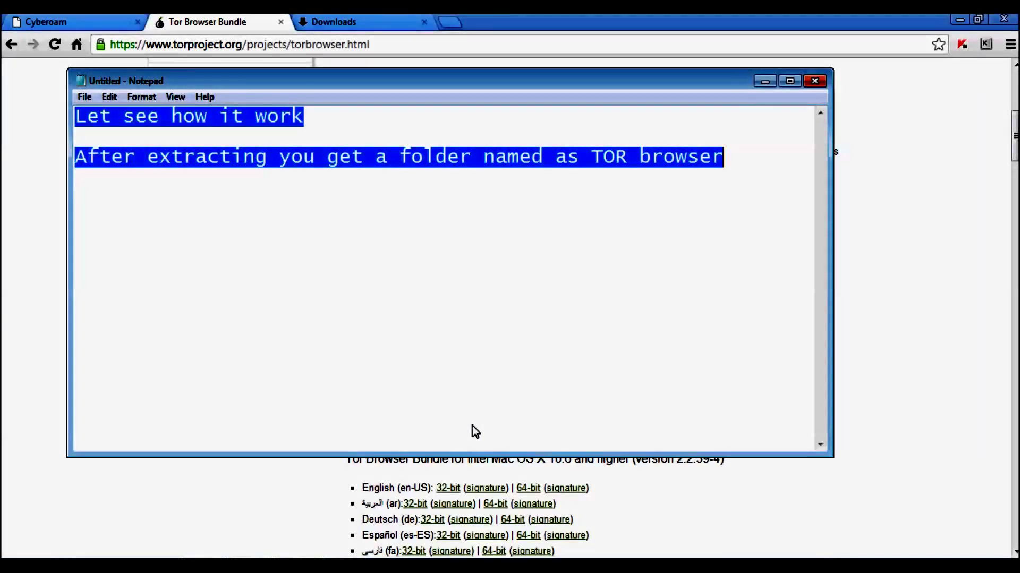
key(BackSpace)
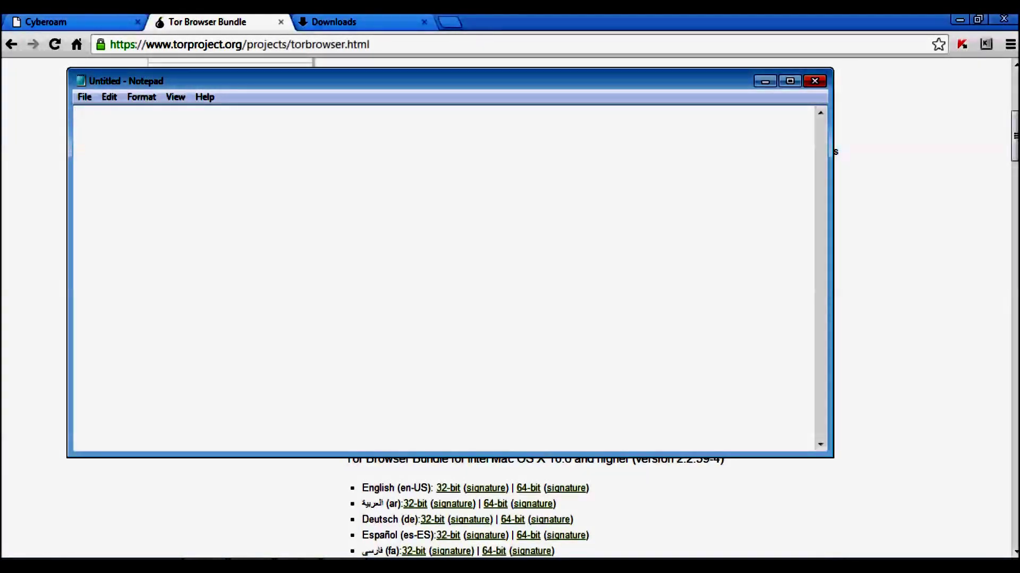
Open the Tor Browser folder inside Software Setups on the Data Center (F:) drive in Windows Explorer
key(super+e)
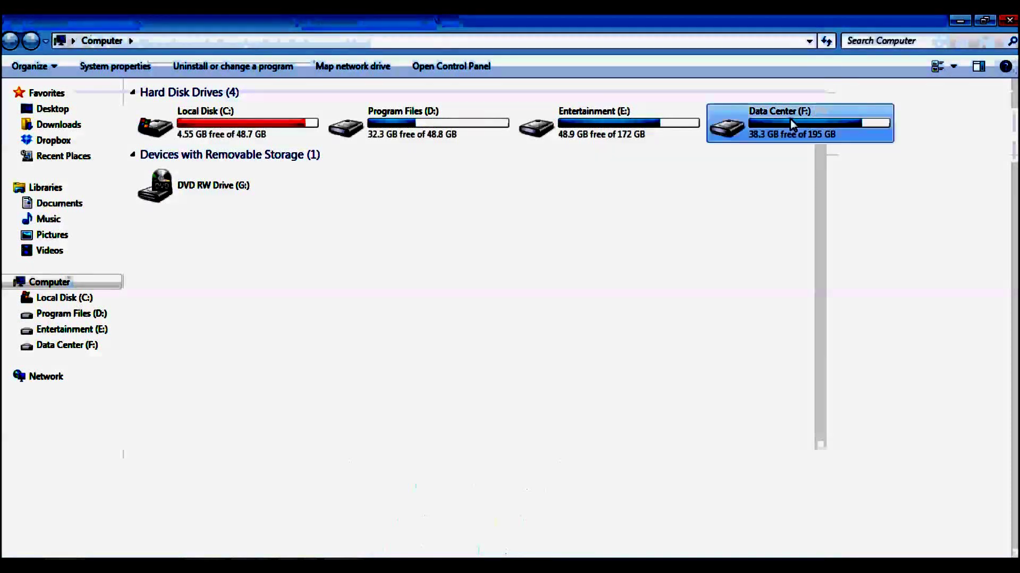
double_click(790, 119)
double_click(166, 209)
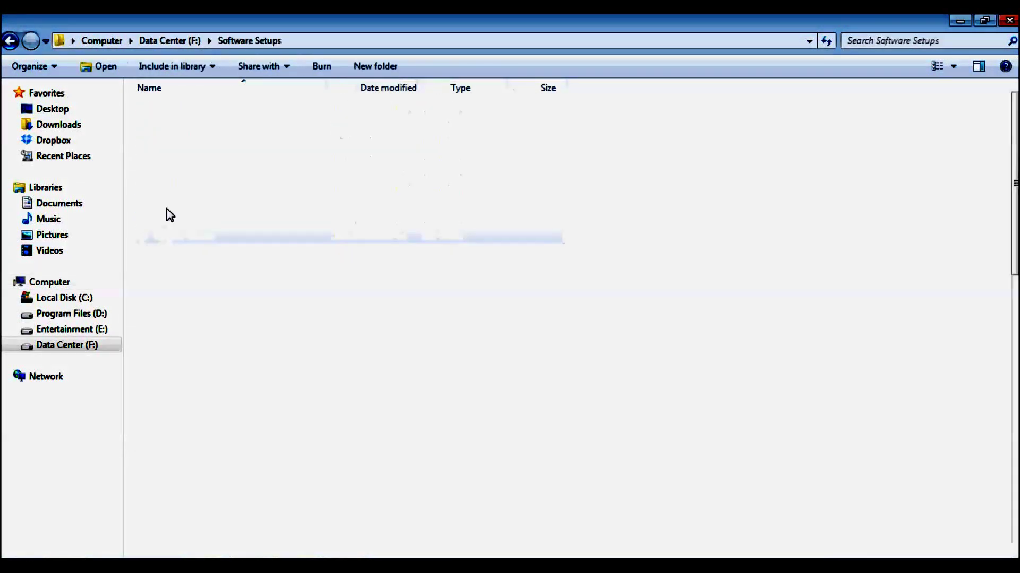
scroll(170, 213, down, 10)
scroll(179, 234, up, 2)
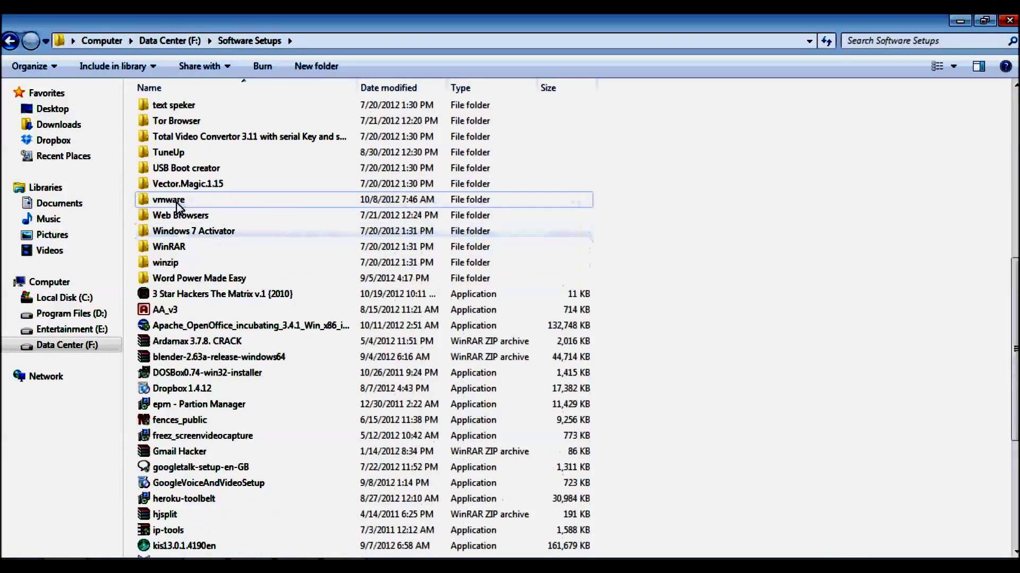
double_click(169, 121)
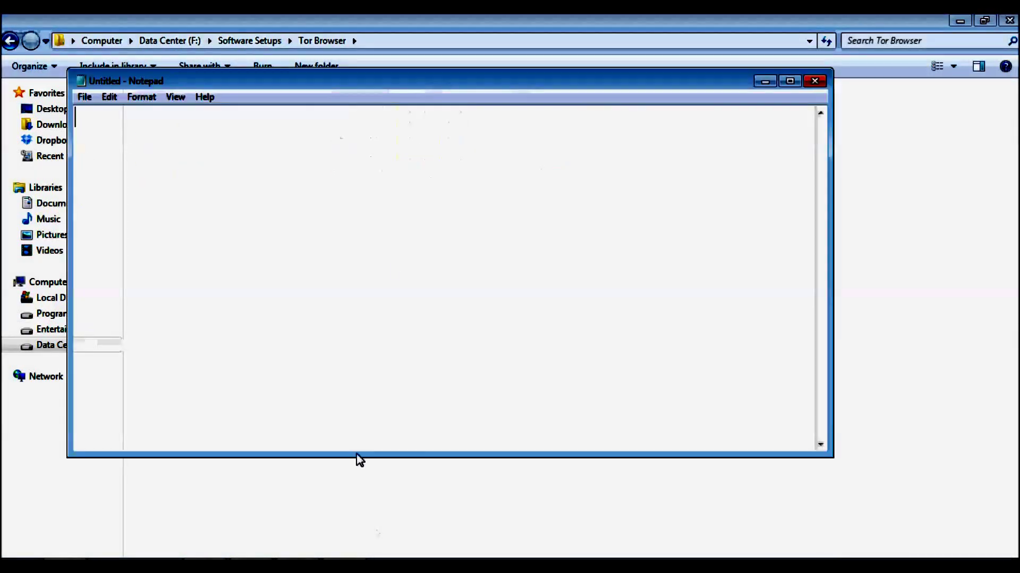
Write "these are the extract files" in the Notepad window placed below the file list, and clear the note
drag(342, 81, 453, 212)
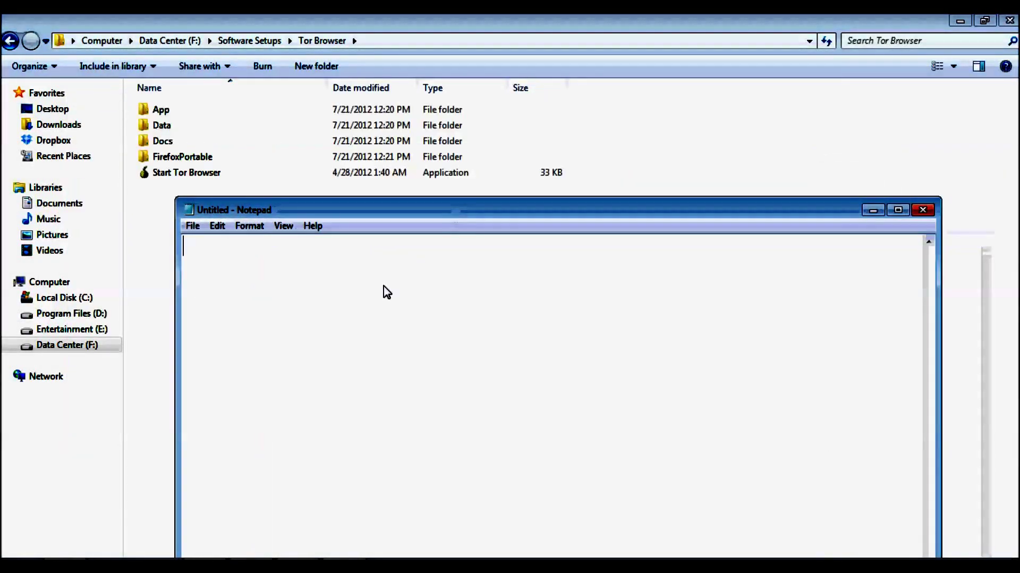
text(these are the ex)
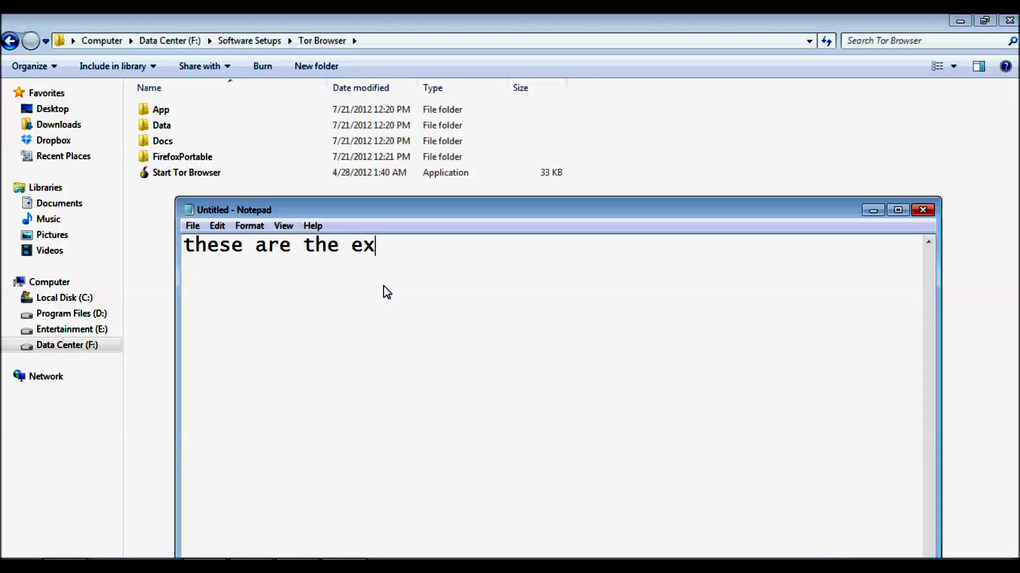
text(tract f)
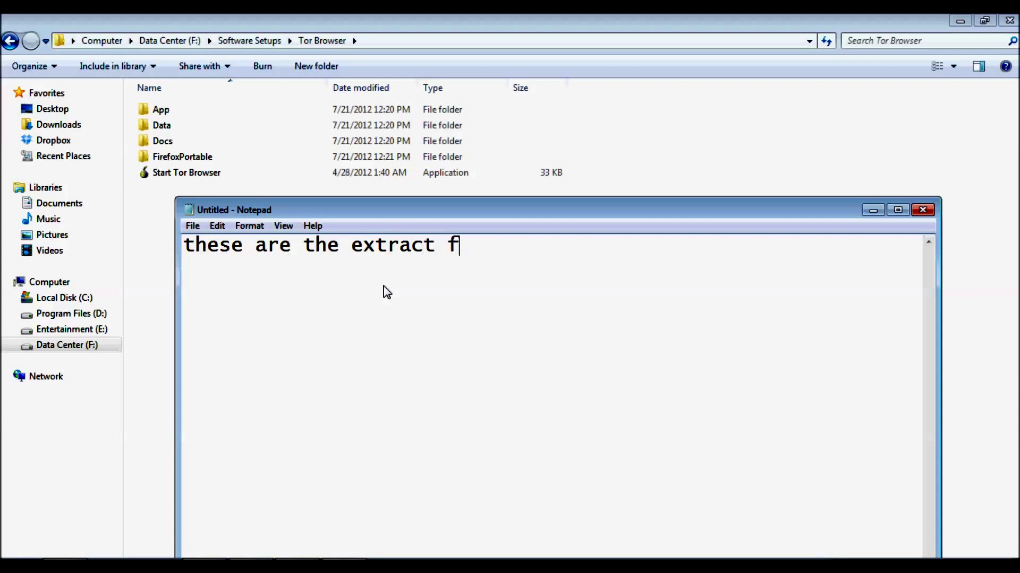
text(iles)
key(Return)
key(ctrl+a)
key(BackSpace)
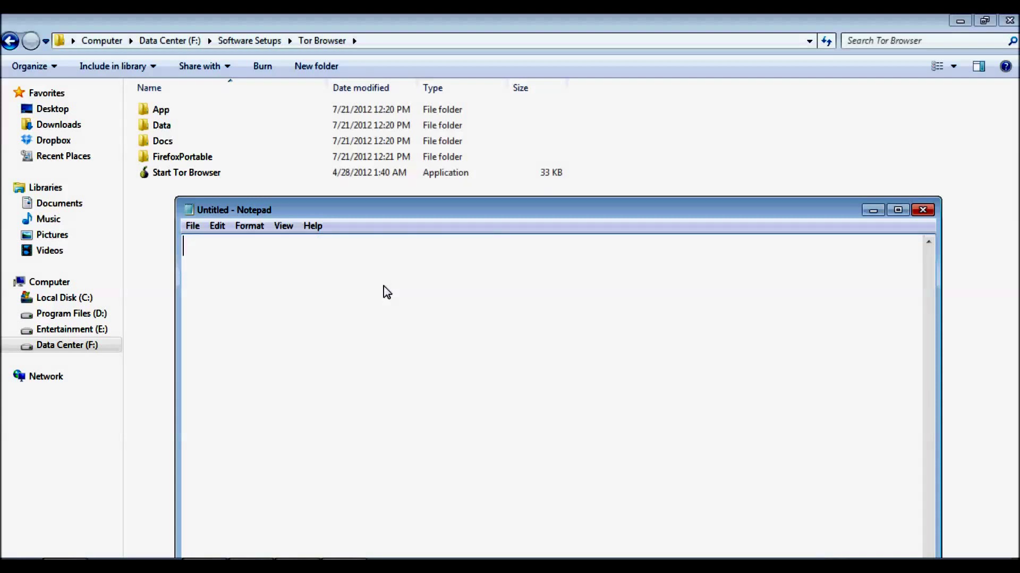
Write the note "double click on start tor browser icon to start the tor browser", and clear it
text(doule)
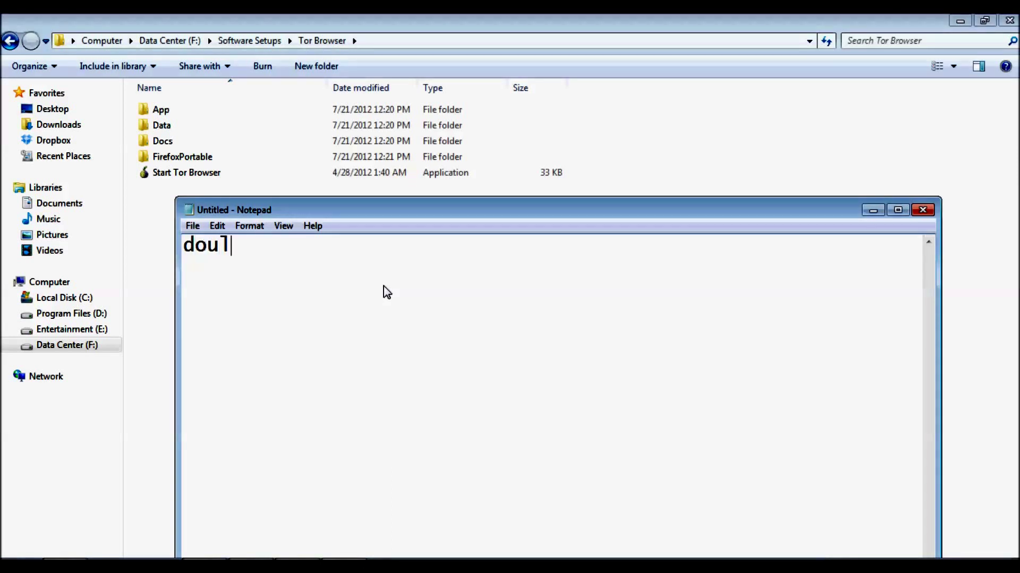
key(BackSpace)
key(BackSpace)
text(ble click)
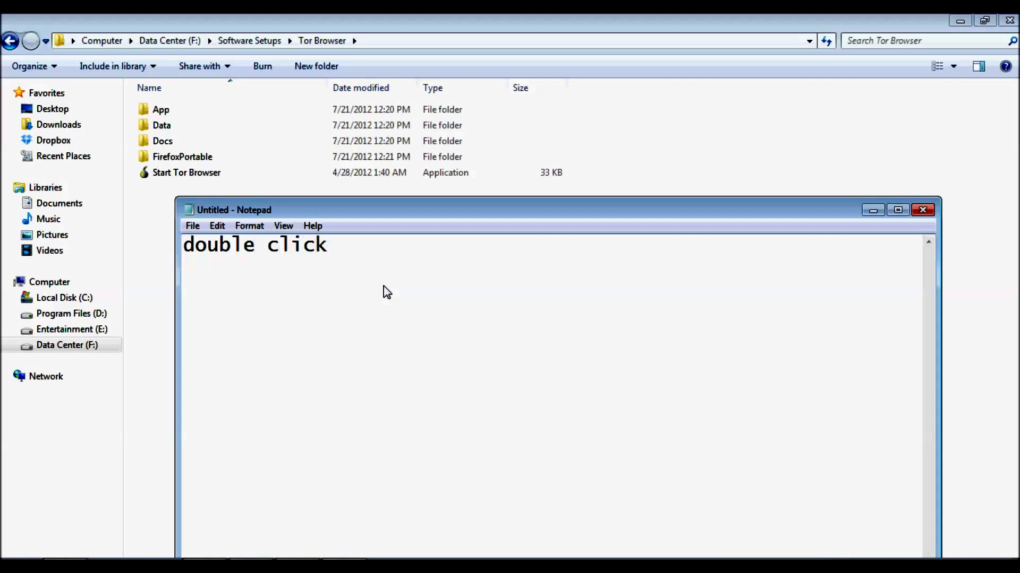
text( on sy)
key(BackSpace)
text(tart)
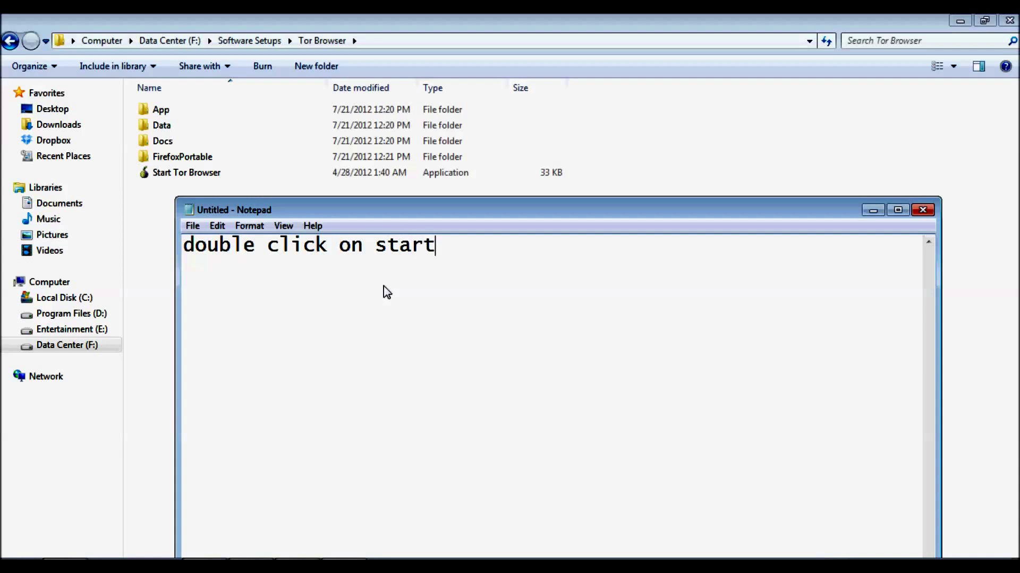
text( tor browser icon)
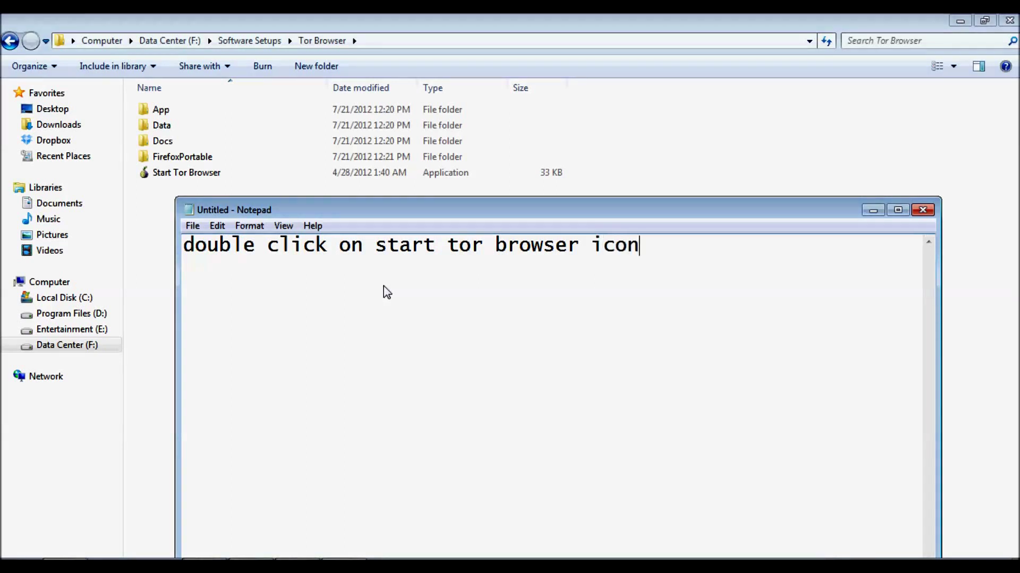
text(to s)
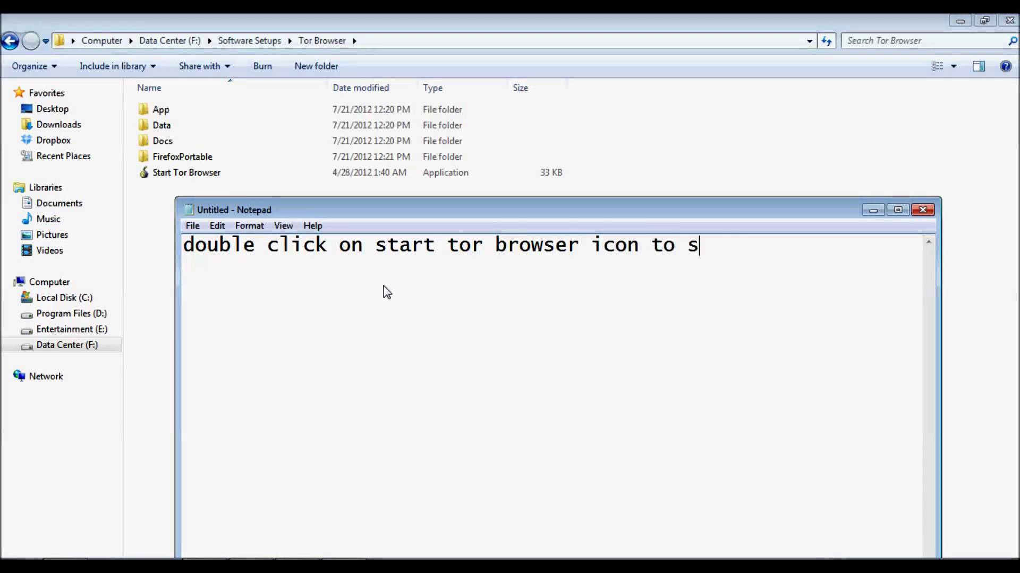
text(tart the tor browser)
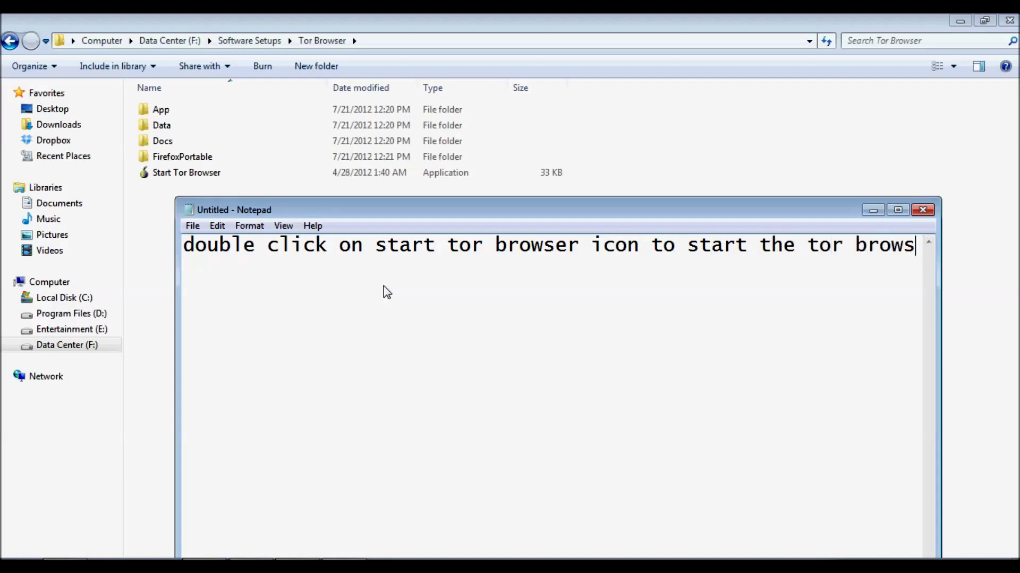
key(Return)
key(ctrl+a)
key(BackSpace)
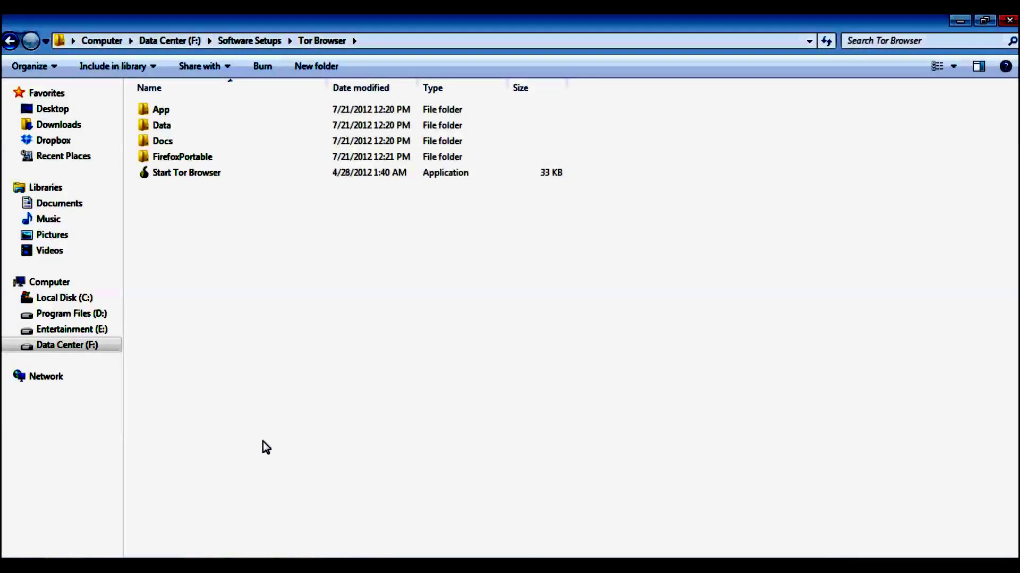
Launch Start Tor Browser and continue starting Vidalia despite another possible running process
click(180, 177)
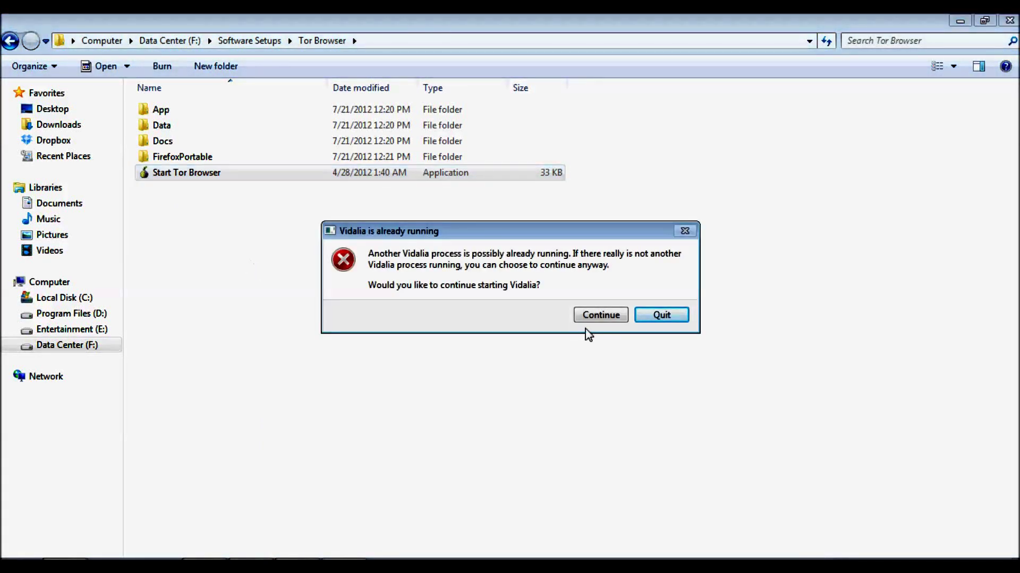
click(593, 320)
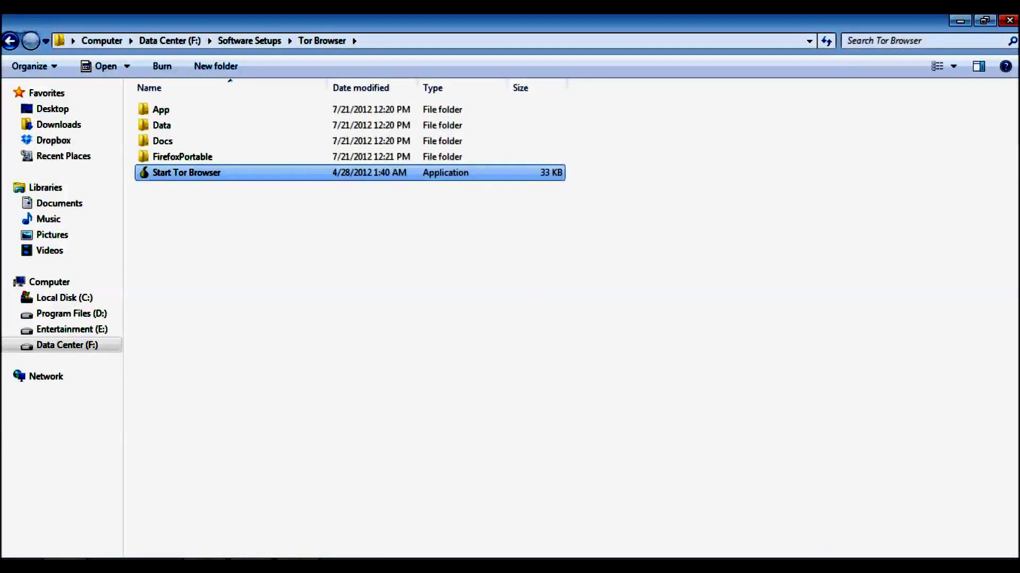
click(856, 564)
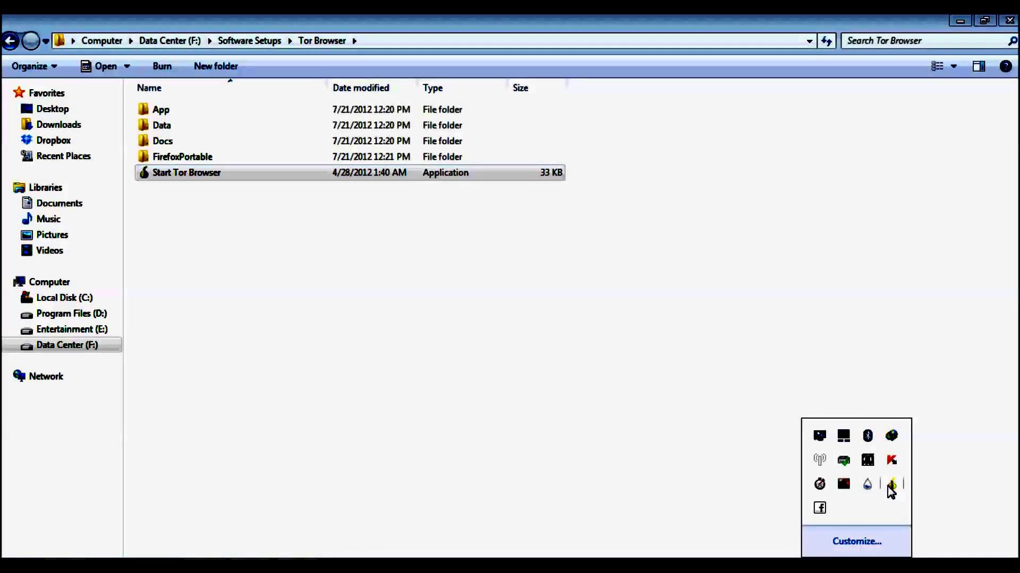
click(742, 514)
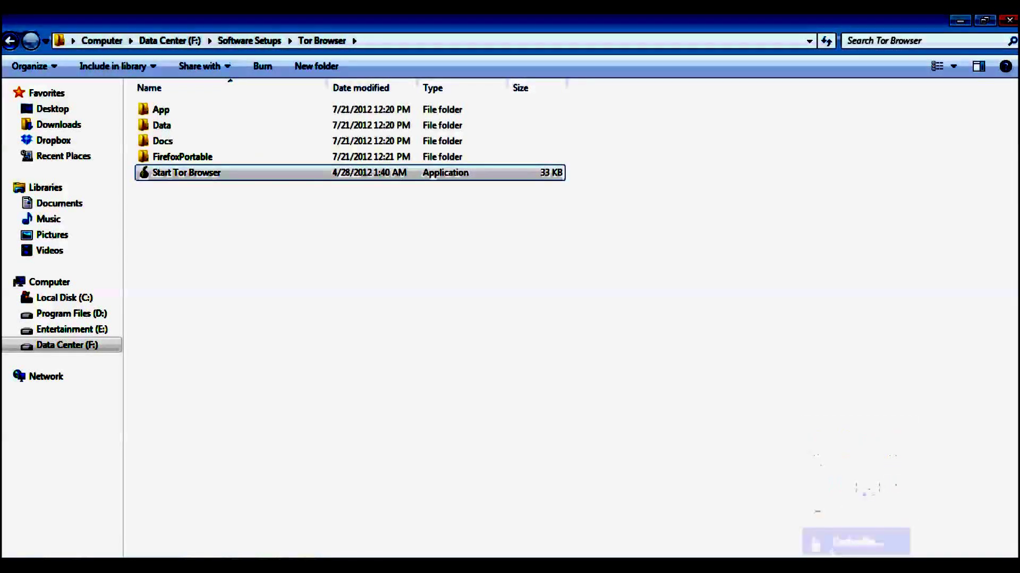
click(856, 564)
right_click(892, 485)
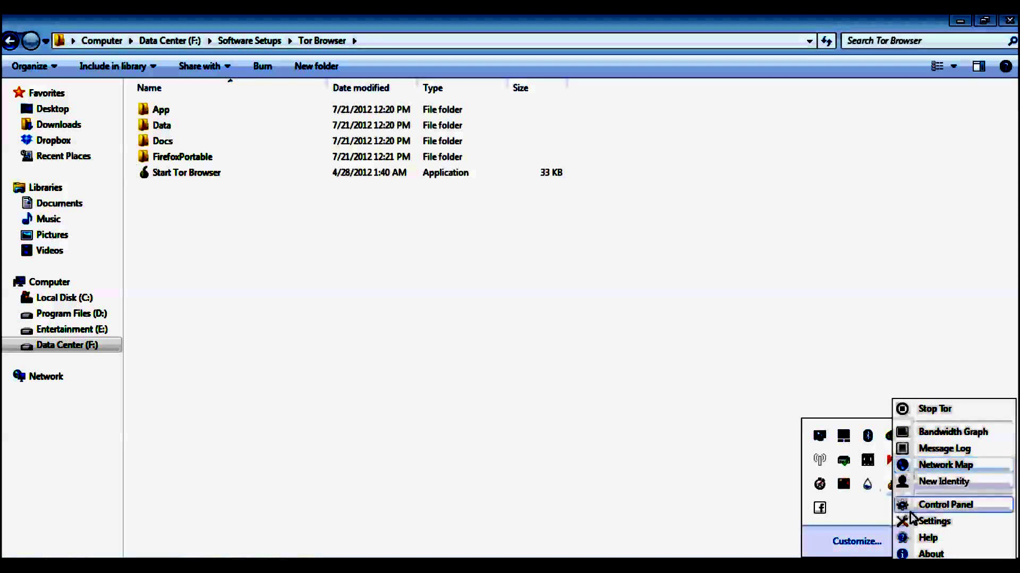
click(641, 416)
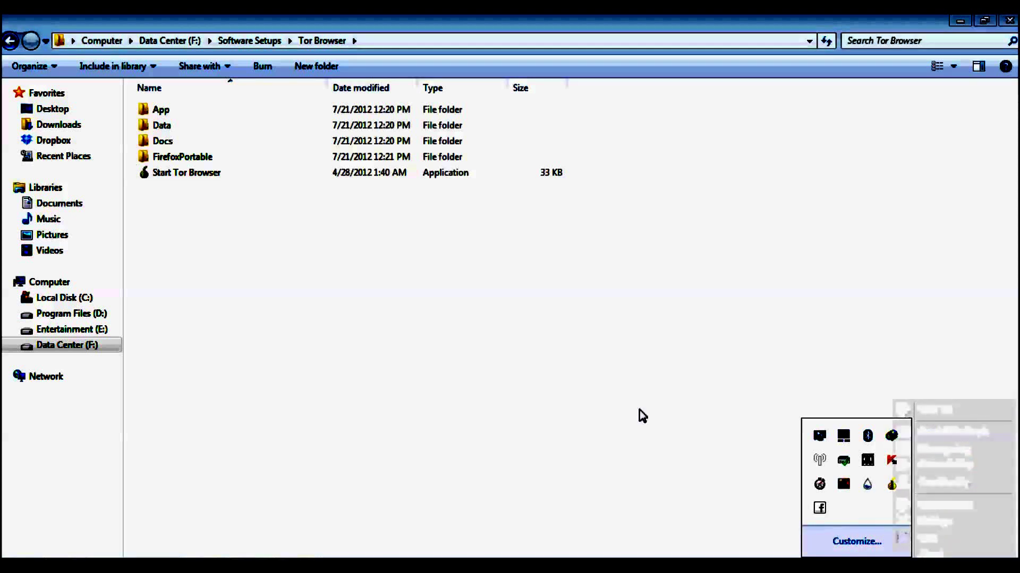
click(610, 398)
Exit the Vidalia instance that is running in the background
click(856, 564)
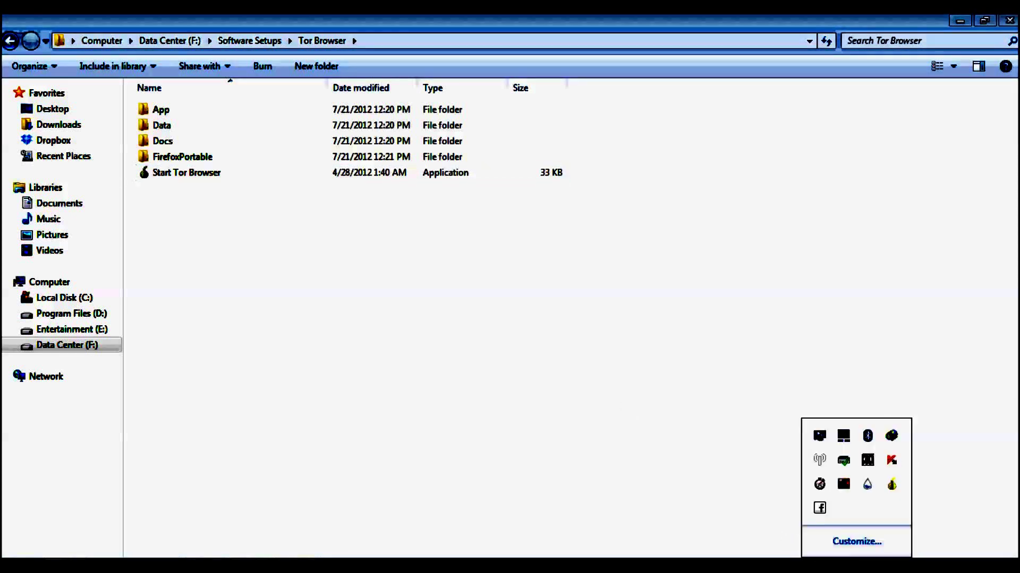
right_click(893, 487)
click(919, 477)
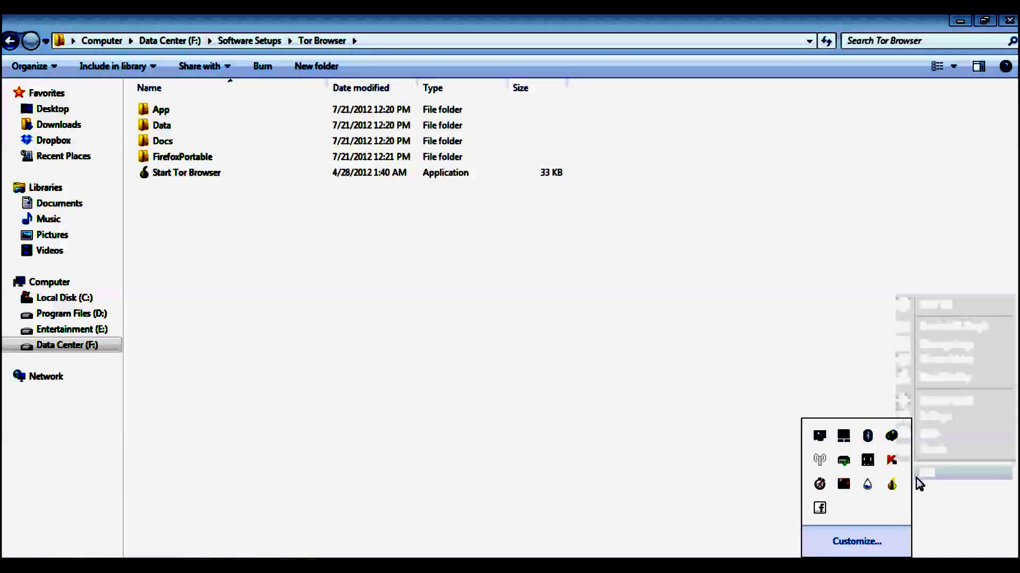
click(639, 308)
right_click(640, 308)
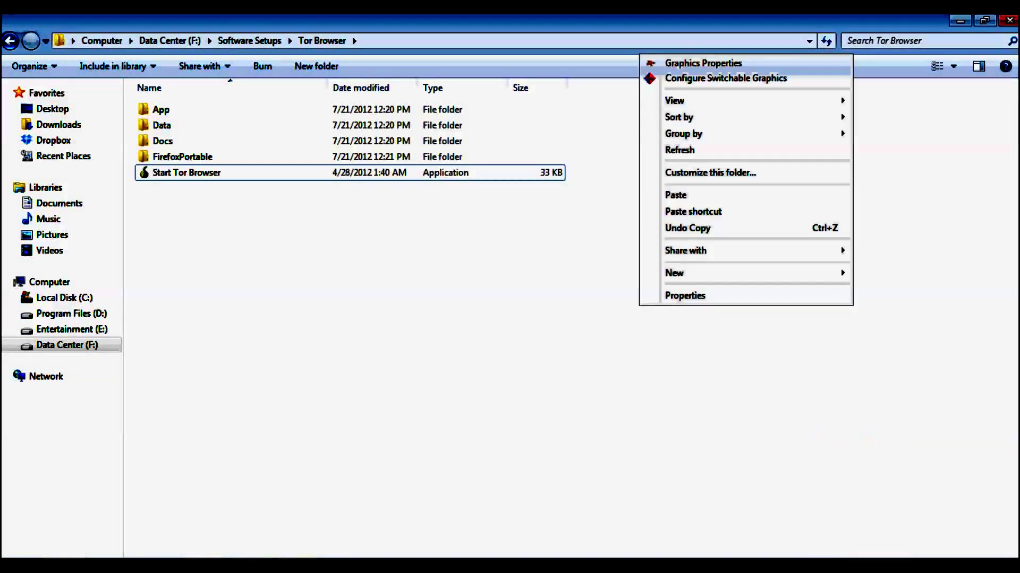
click(712, 319)
Exit the Vidalia instance that still remains in the background
click(856, 564)
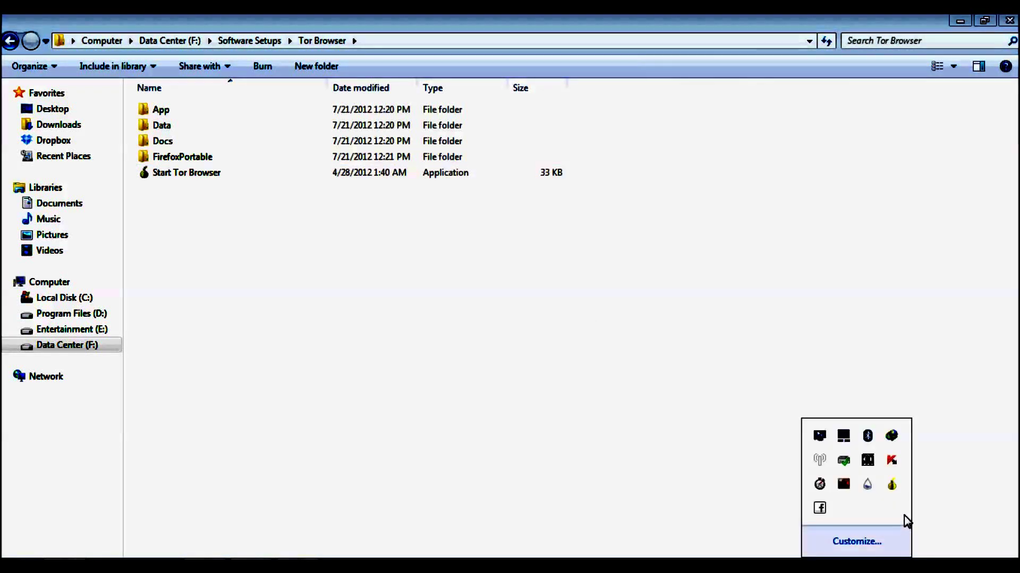
right_click(899, 488)
click(921, 471)
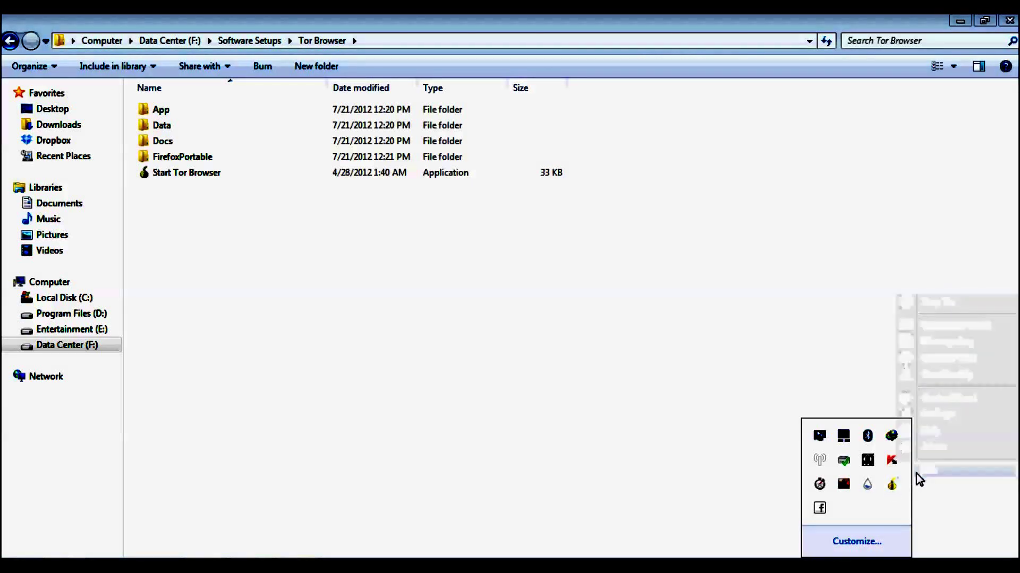
click(264, 554)
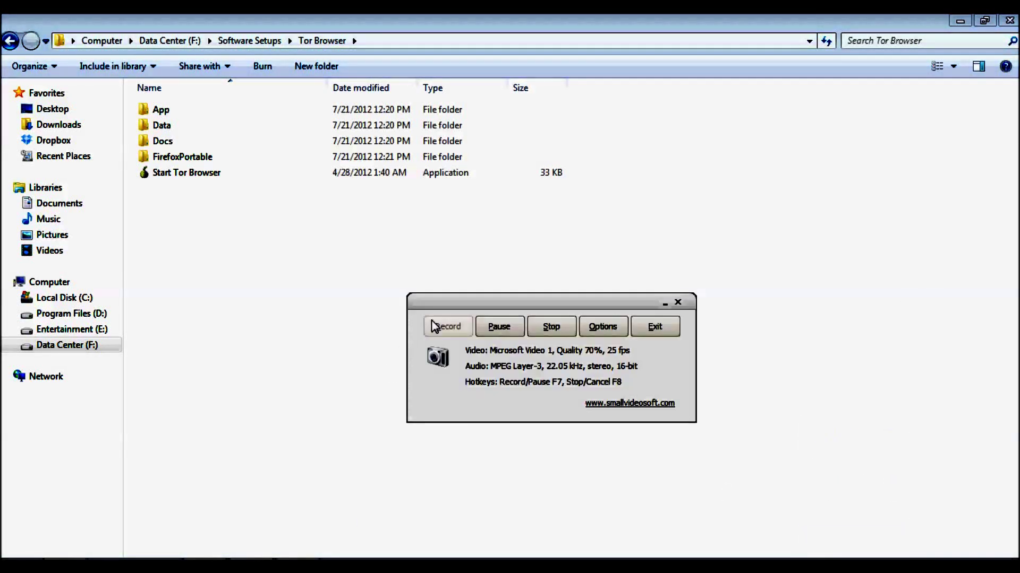
click(507, 326)
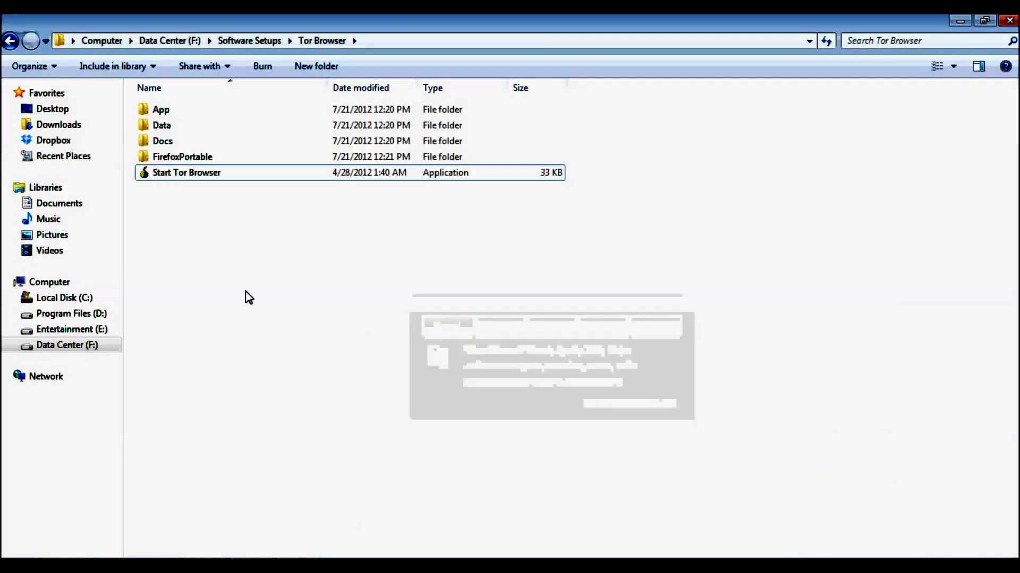
Launch Start Tor Browser and check for its Vidalia icon among the hidden notification icons
click(167, 172)
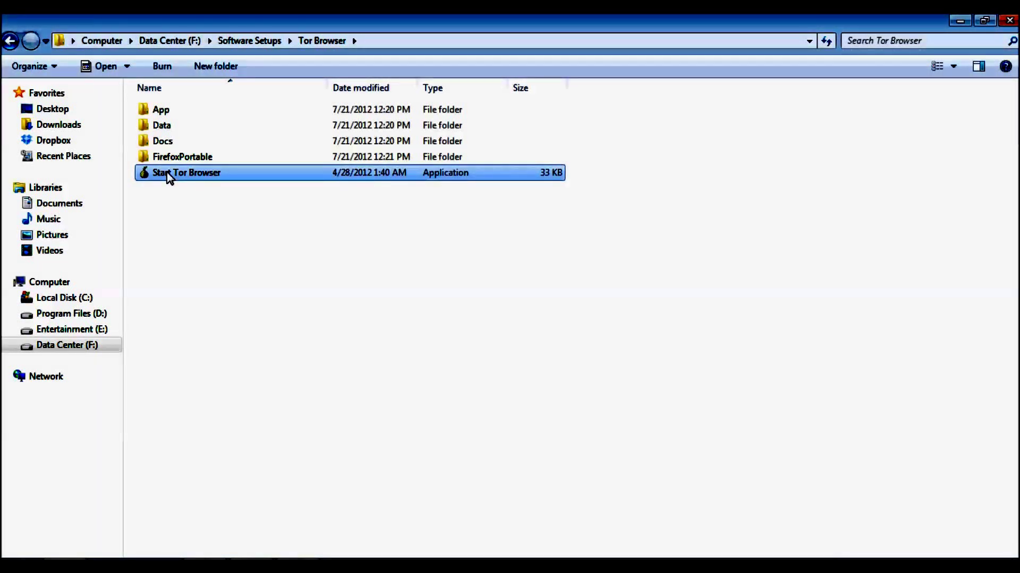
click(856, 566)
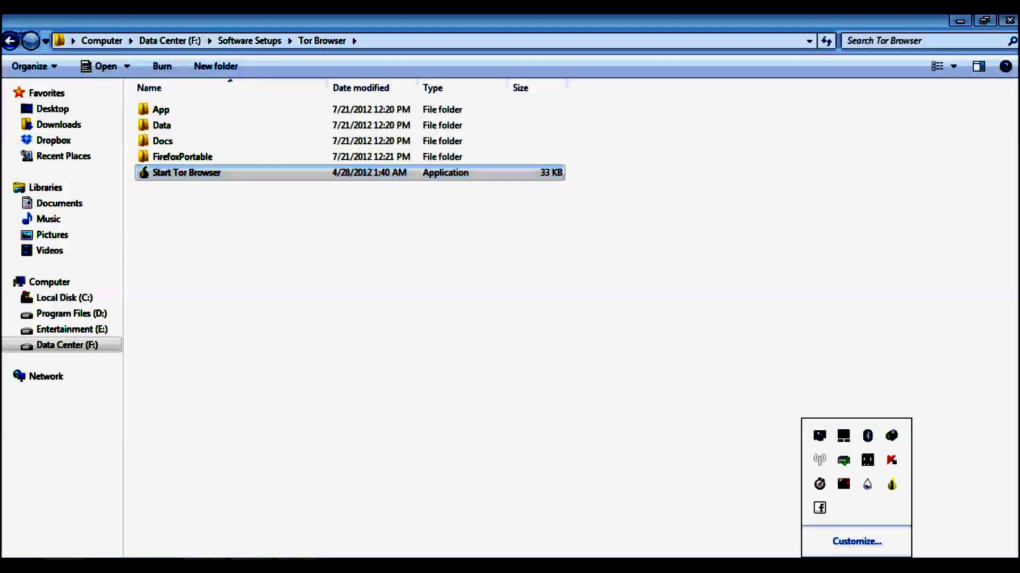
click(892, 485)
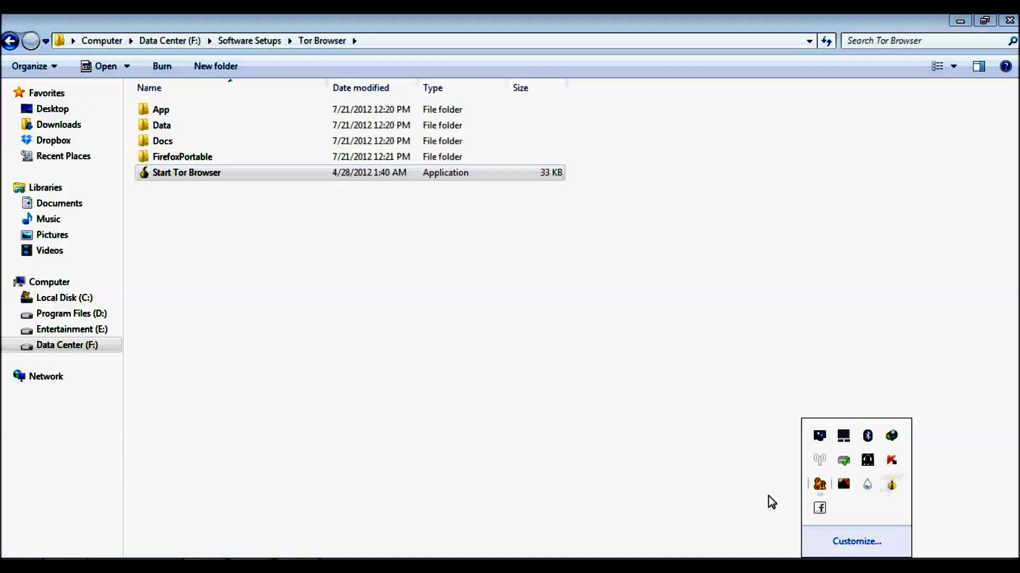
click(584, 486)
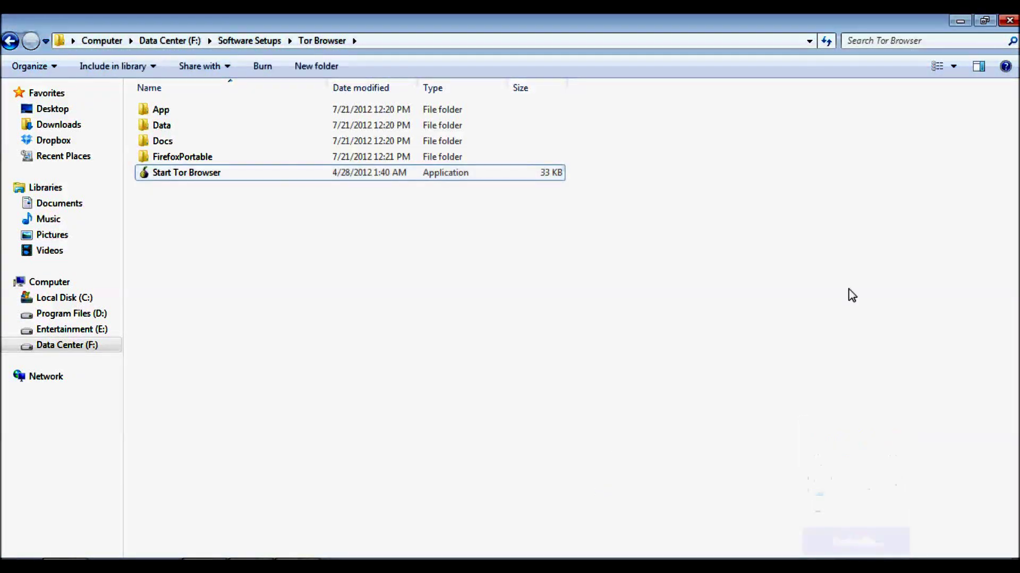
Minimize the folder and Chrome windows, and narrow and reposition the Vidalia Control Panel on the desktop
click(960, 21)
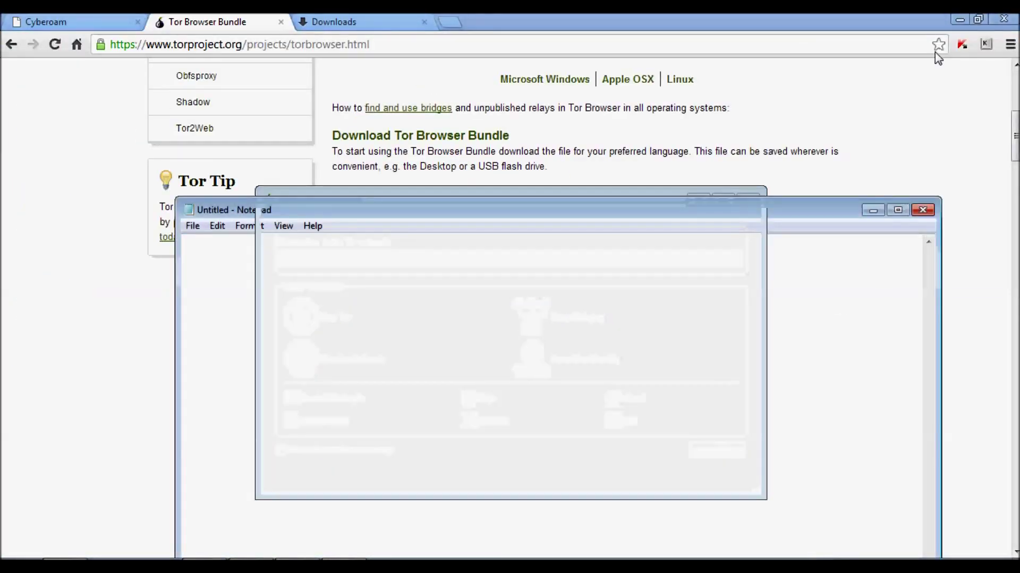
click(960, 20)
drag(466, 199, 463, 90)
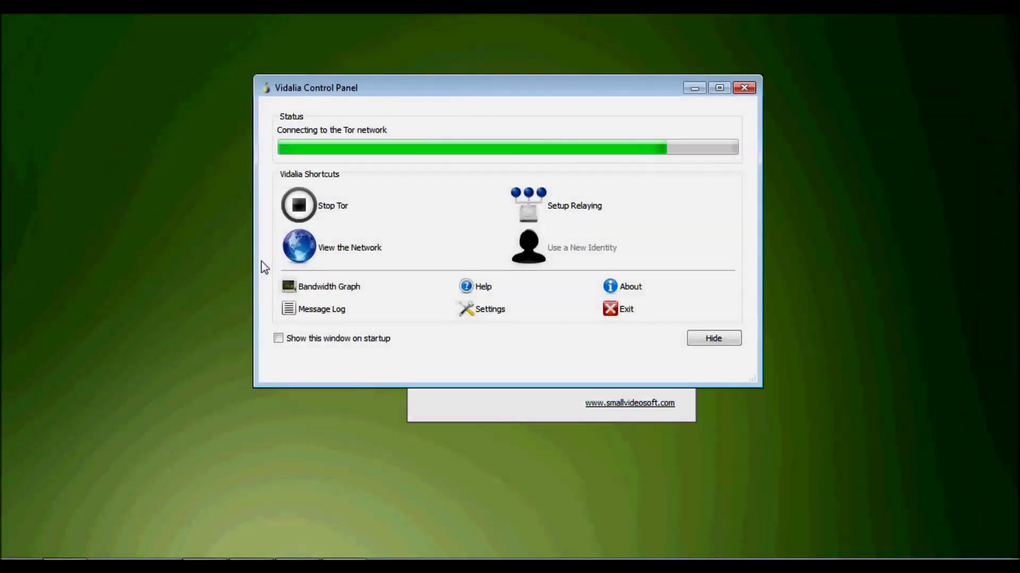
drag(257, 260, 417, 277)
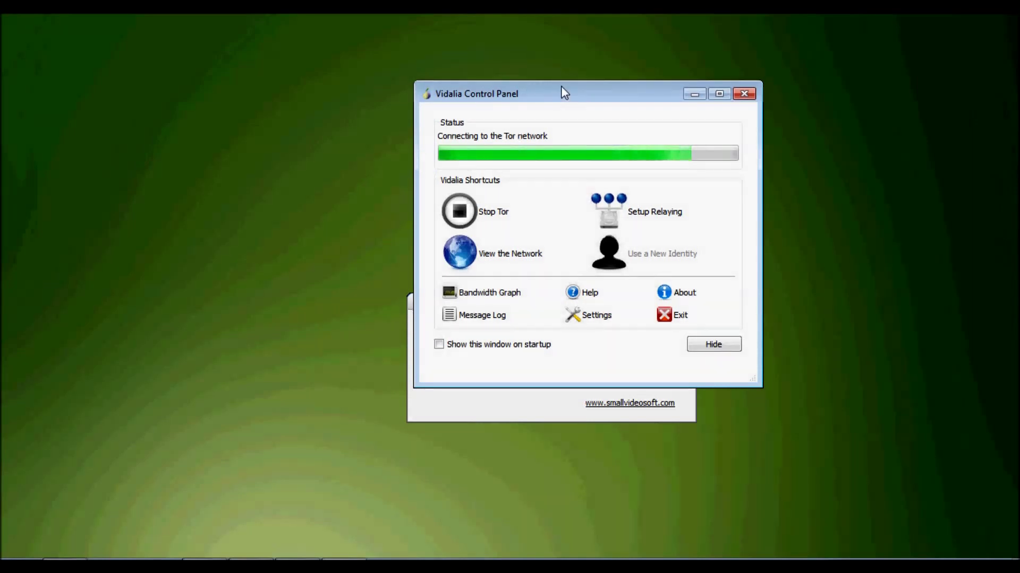
drag(592, 100, 565, 194)
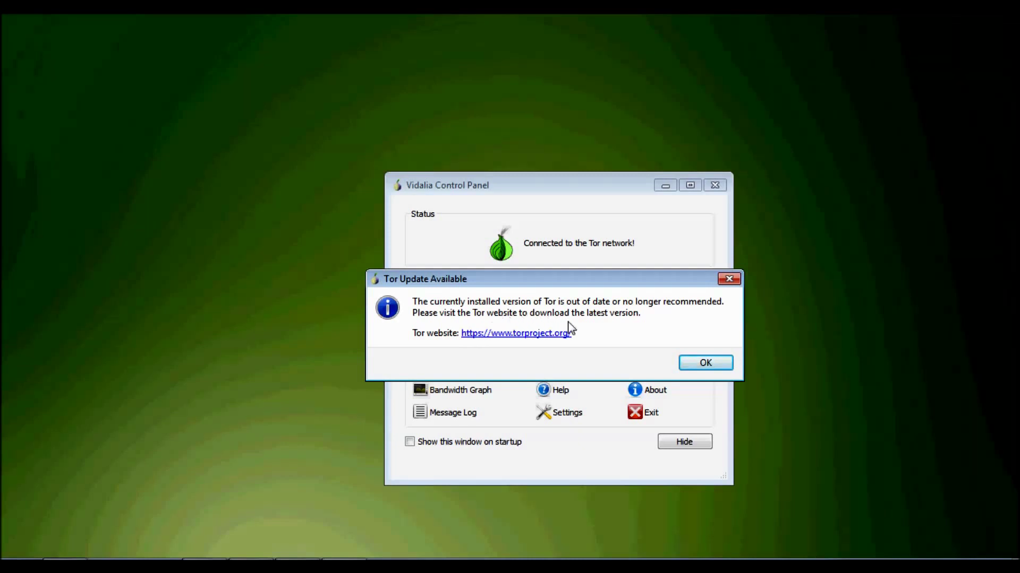
Dismiss the Tor update notice and hide the Vidalia Control Panel
click(704, 365)
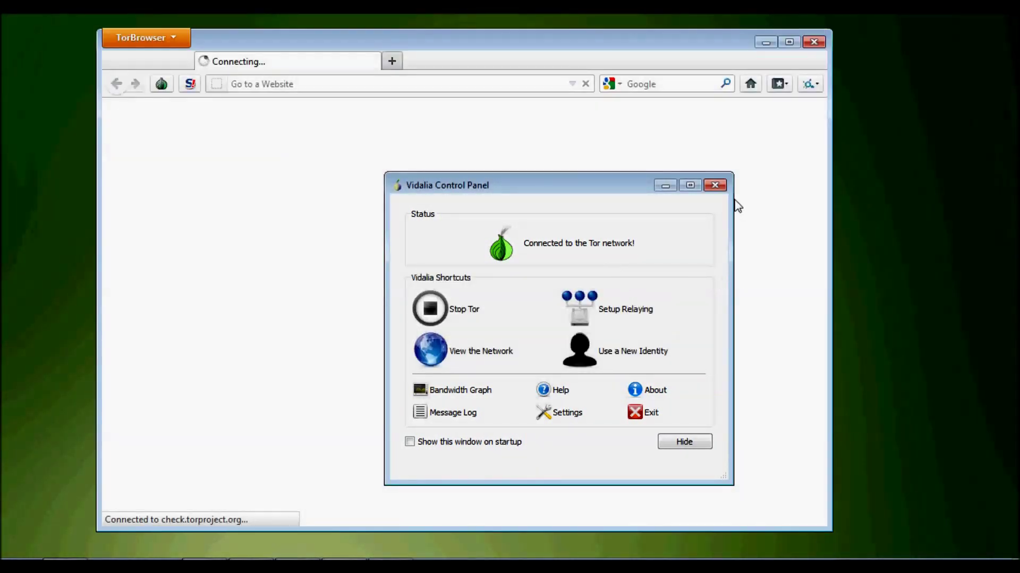
click(685, 442)
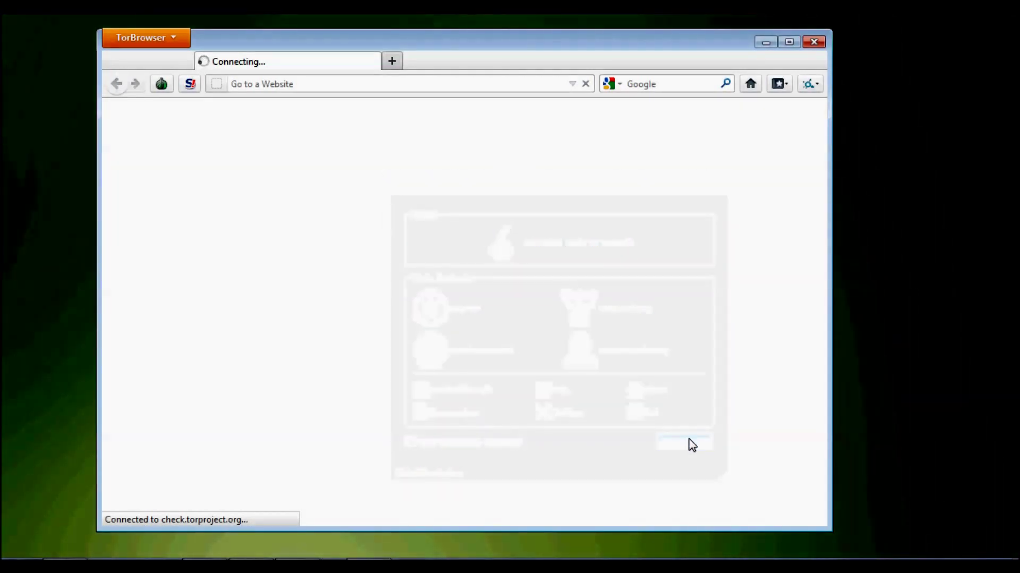
Maximize the Tor Browser window and look through its main menu
double_click(490, 40)
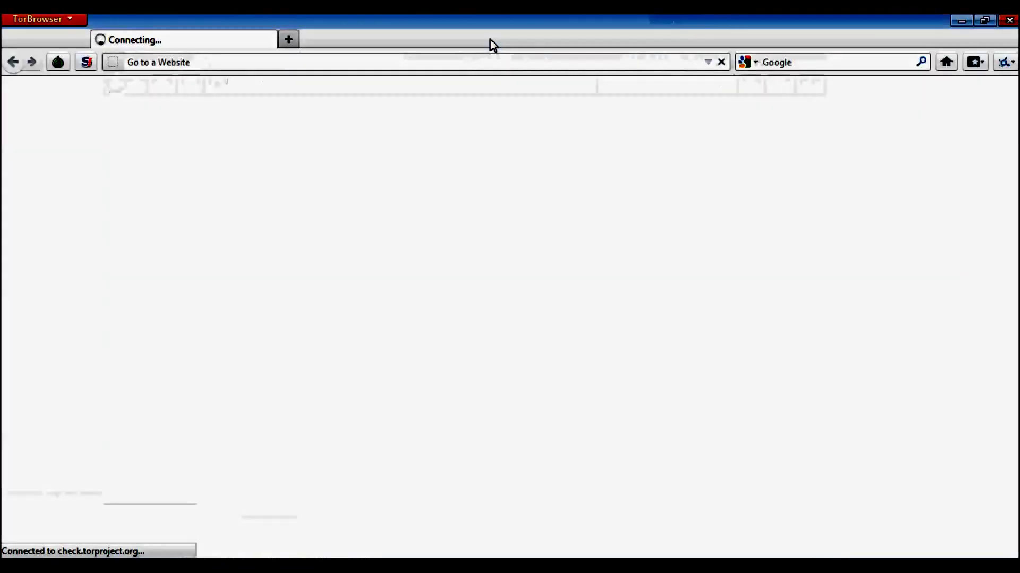
click(25, 18)
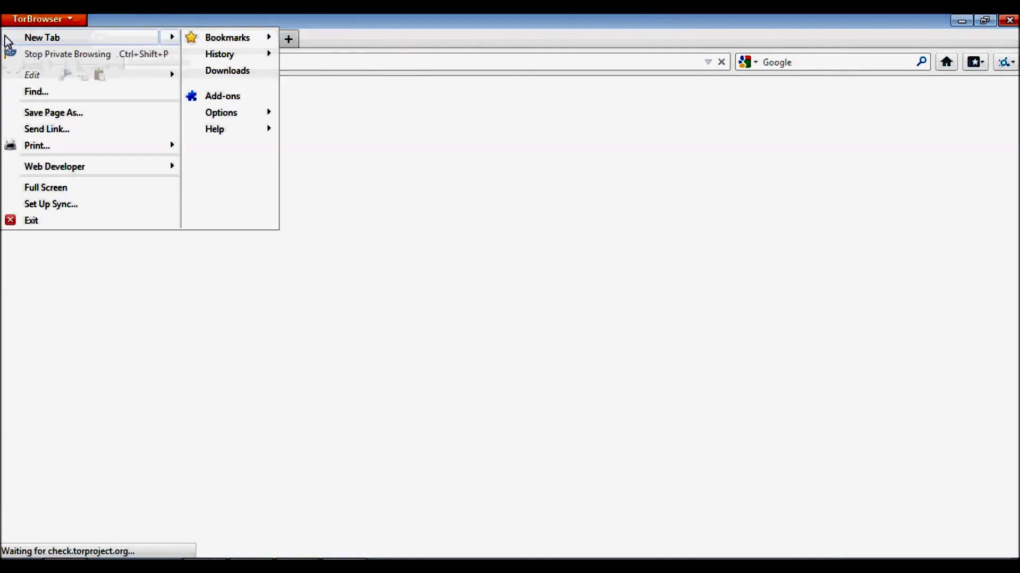
mouse_move(167, 35)
click(105, 20)
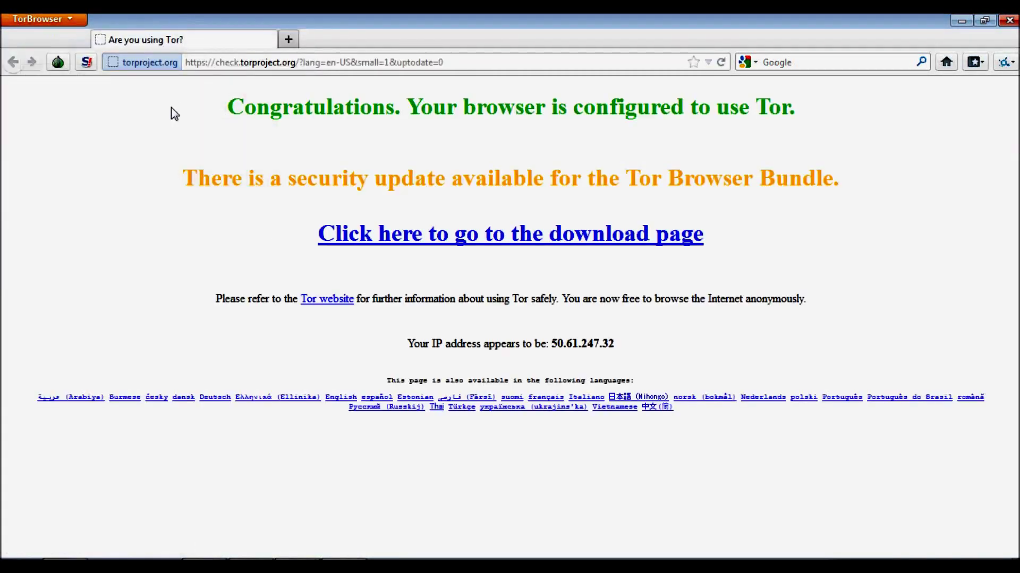
Examine the Tor check page's configuration message, update notice and safe-use information
drag(234, 106, 647, 127)
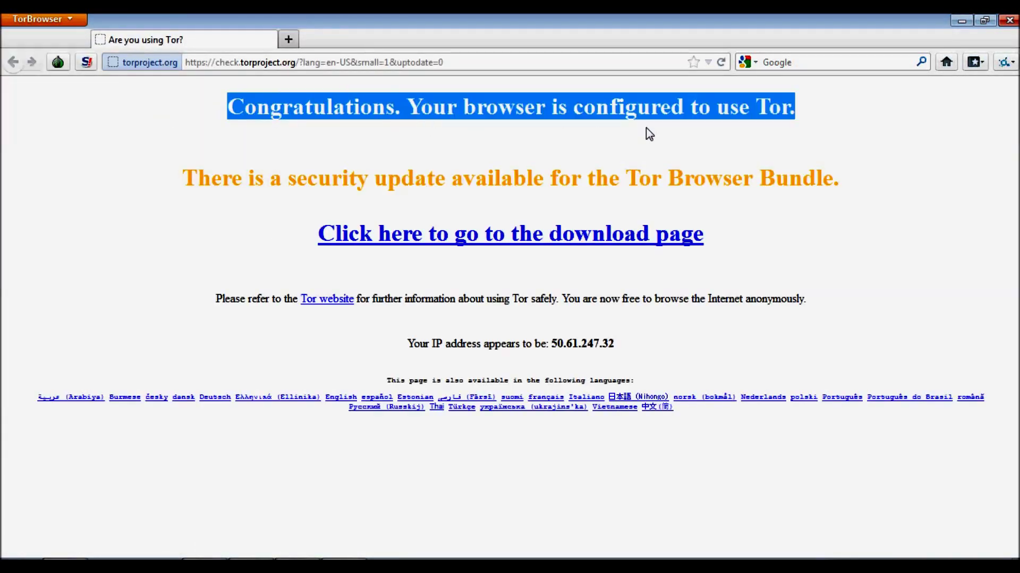
click(808, 137)
drag(136, 179, 639, 207)
click(771, 242)
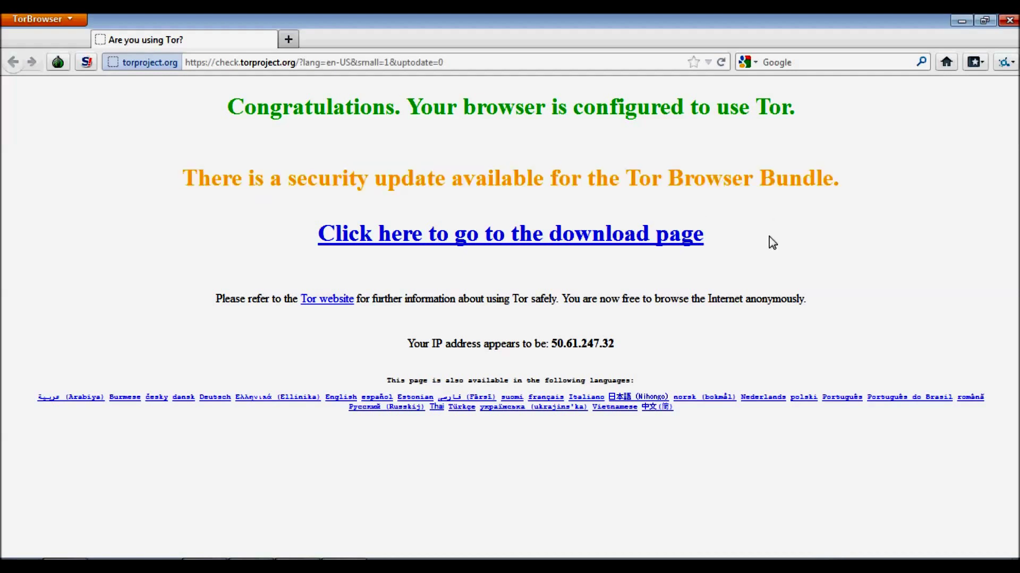
drag(196, 297, 235, 327)
click(235, 327)
click(288, 38)
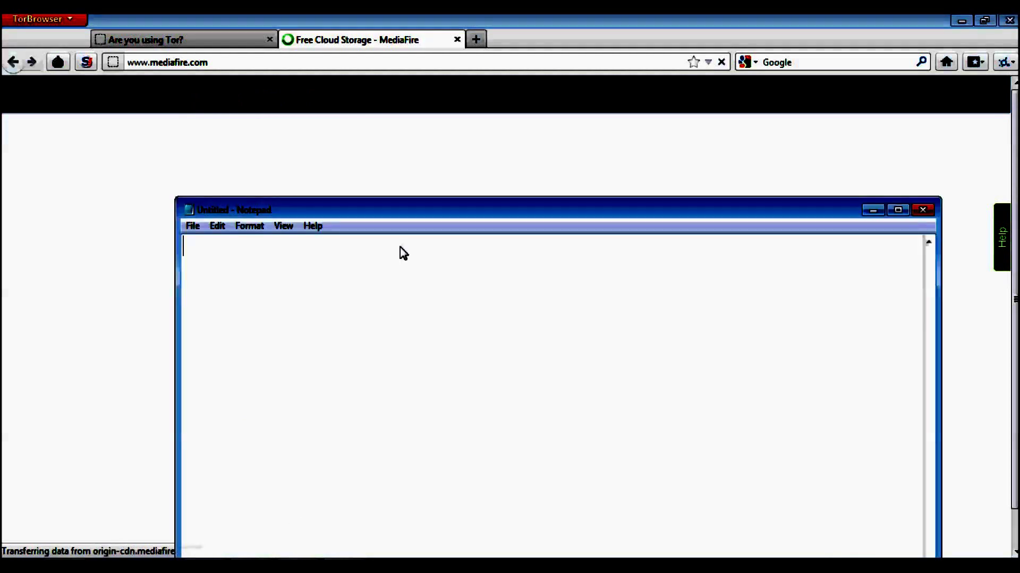
Write the three-line Notepad note "this is the tor browser", "here you can access the all sites", "Mediafire is blocked on my network"
text(this)
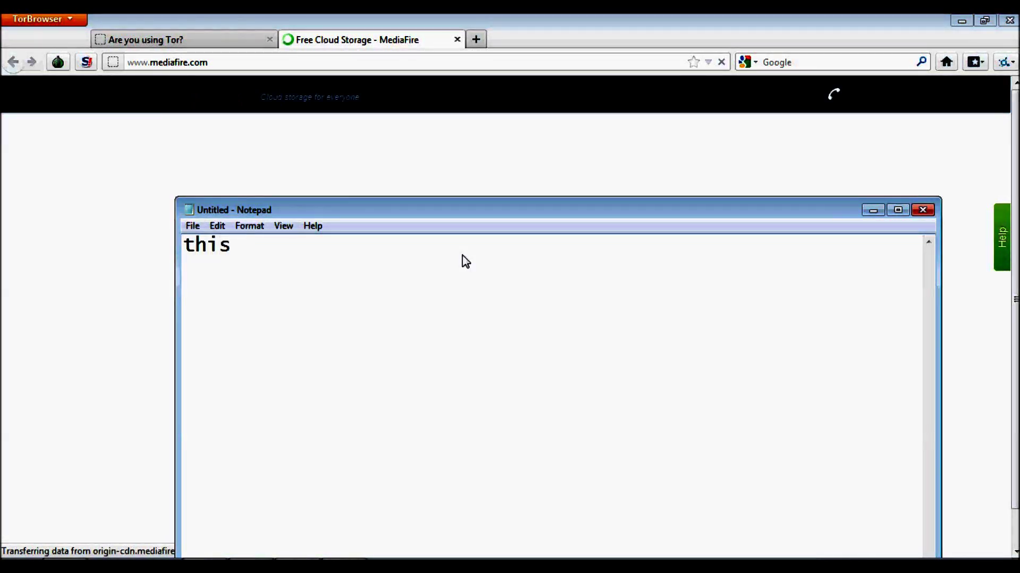
text( is the tor)
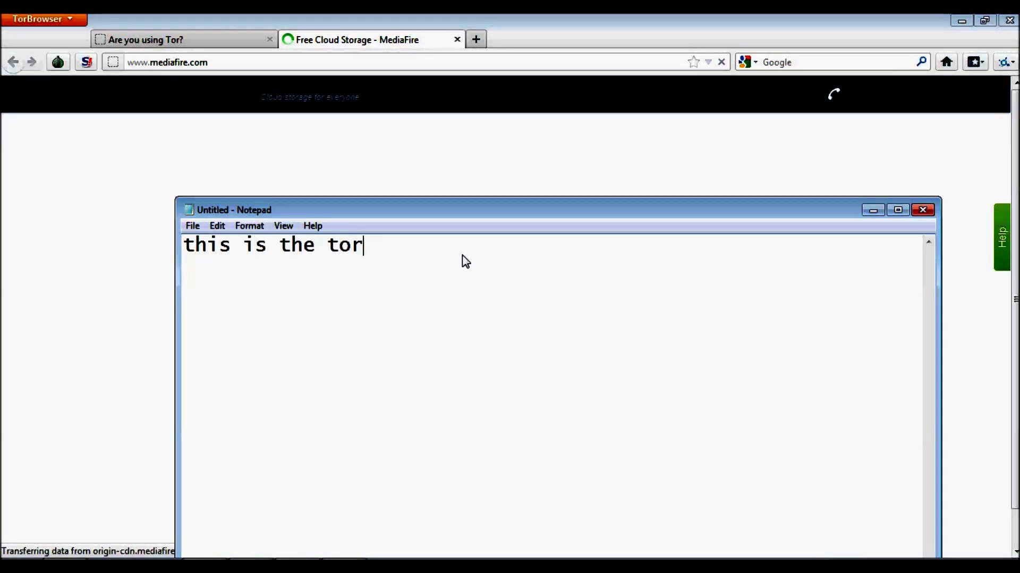
text( brows)
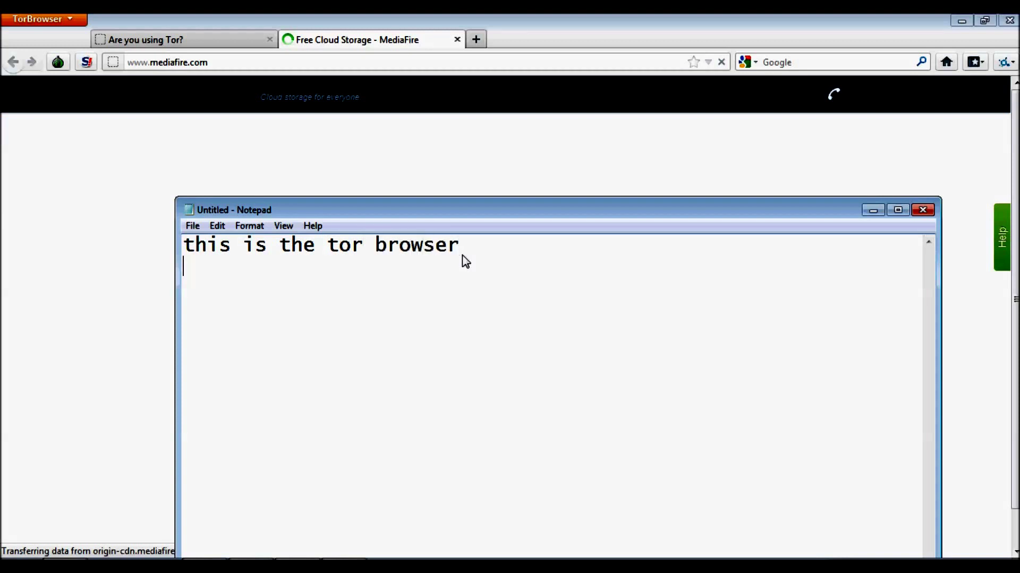
text(er)
key(Return)
text(here you )
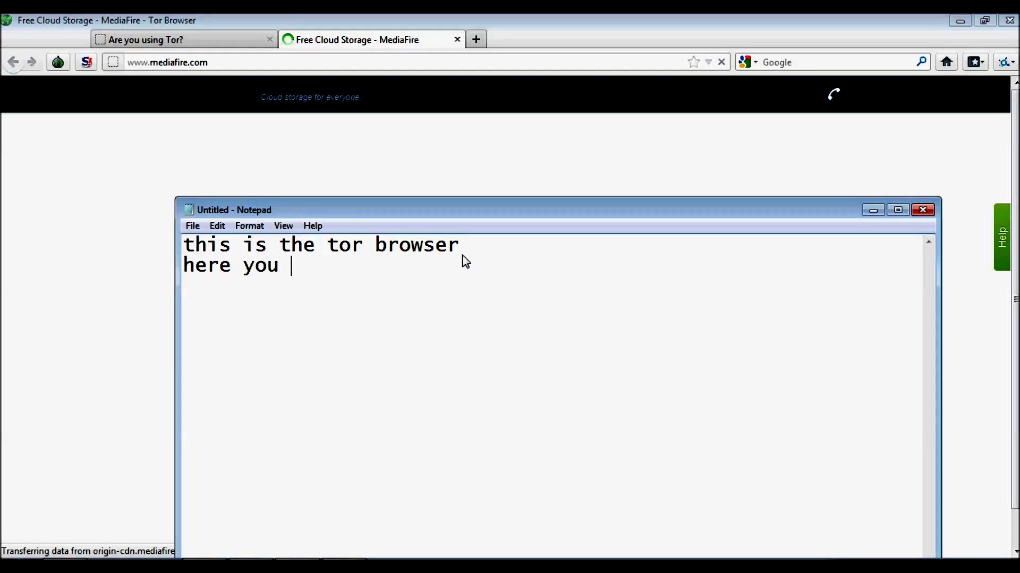
text(can acce)
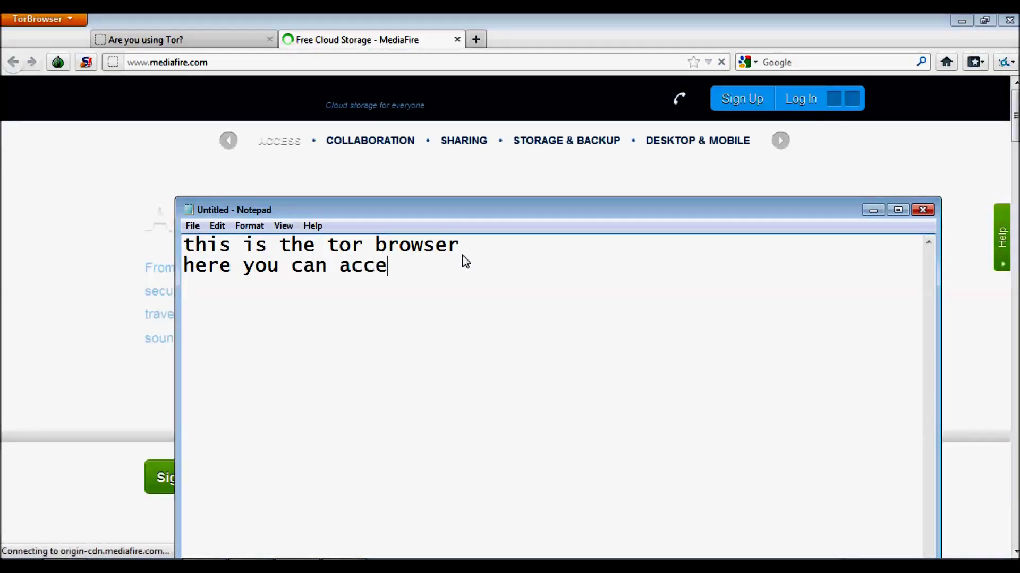
text(ss the)
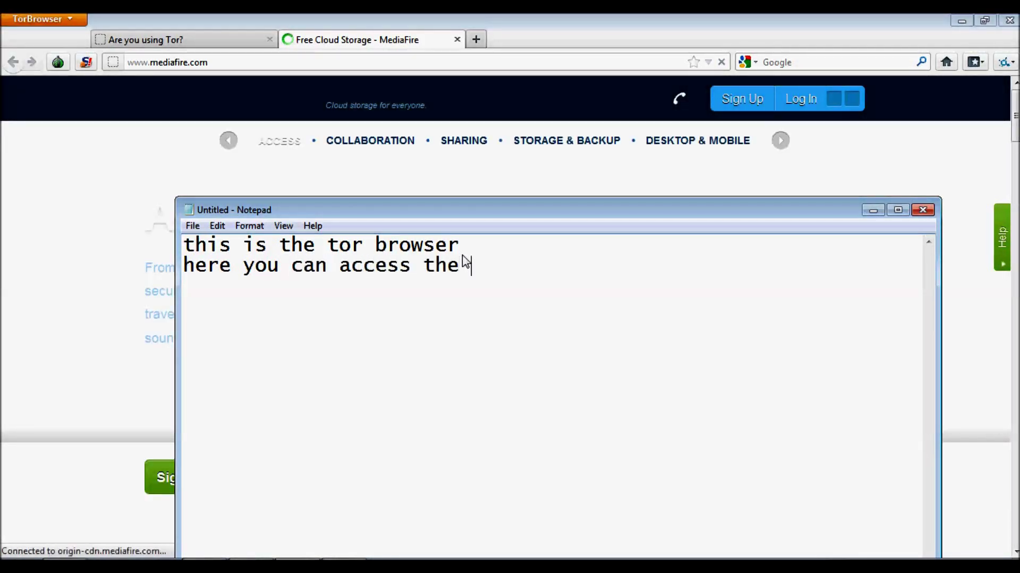
text( all sites)
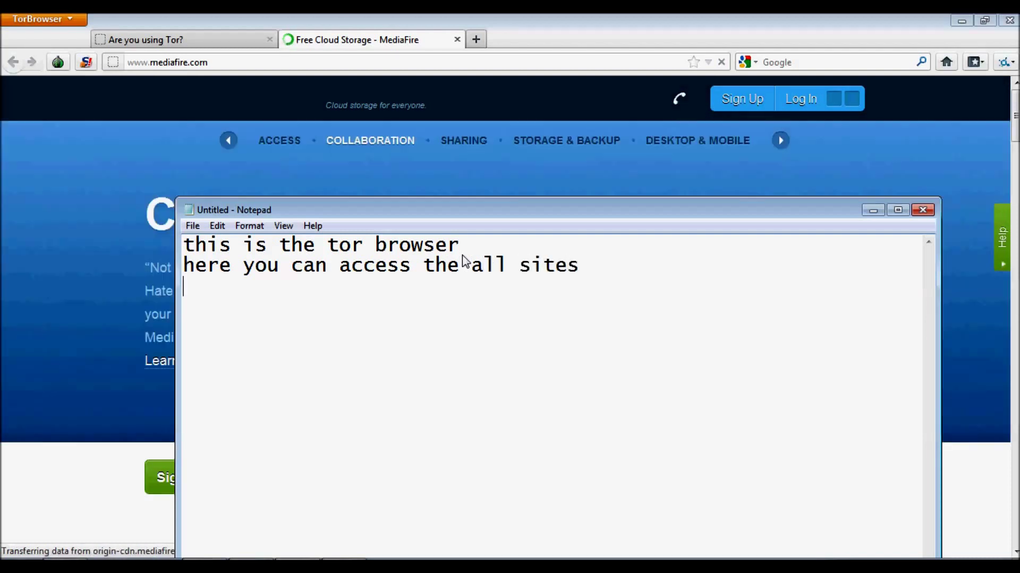
text(ediafire is blocked )
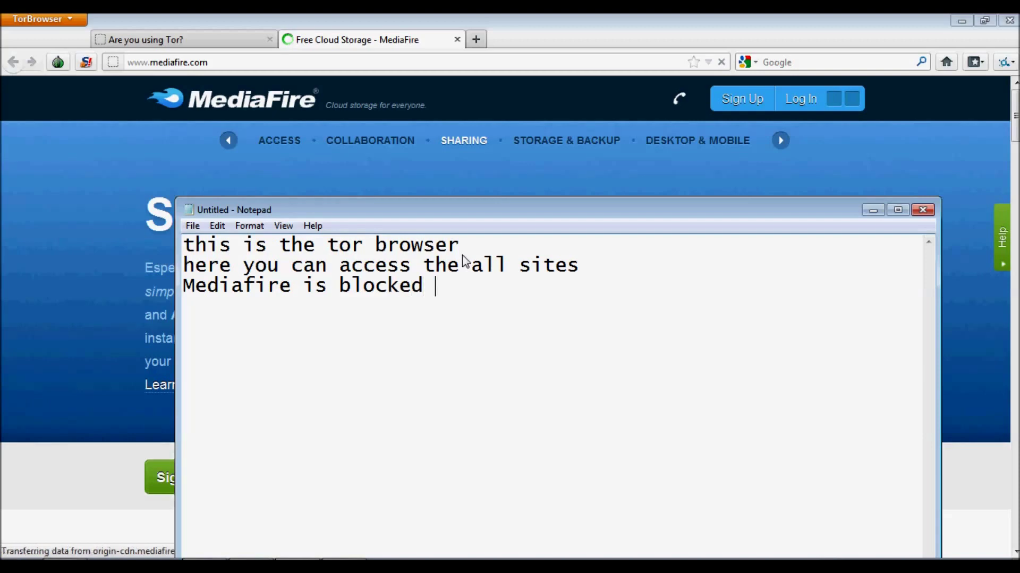
text(on my network)
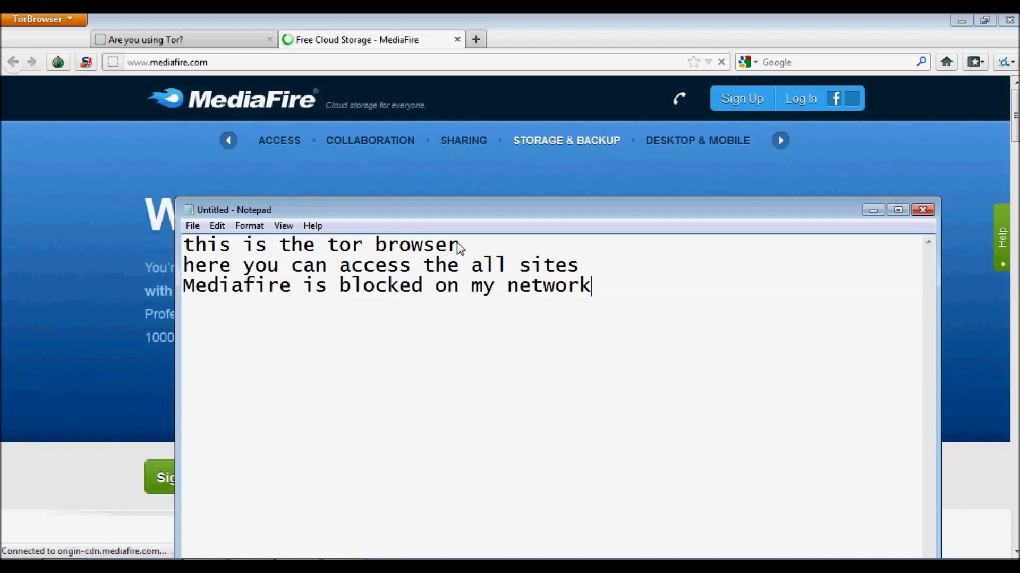
click(217, 65)
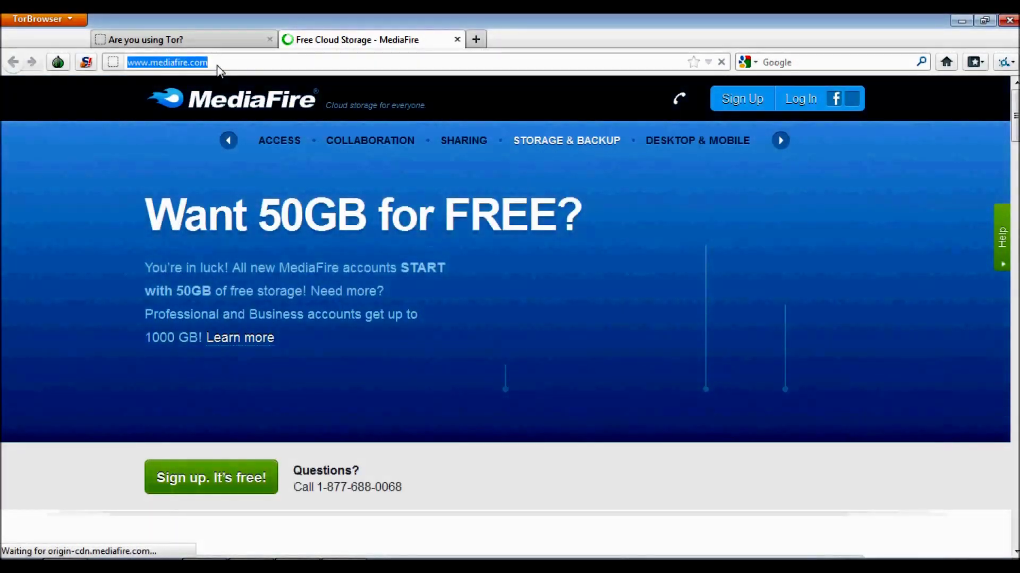
right_click(191, 66)
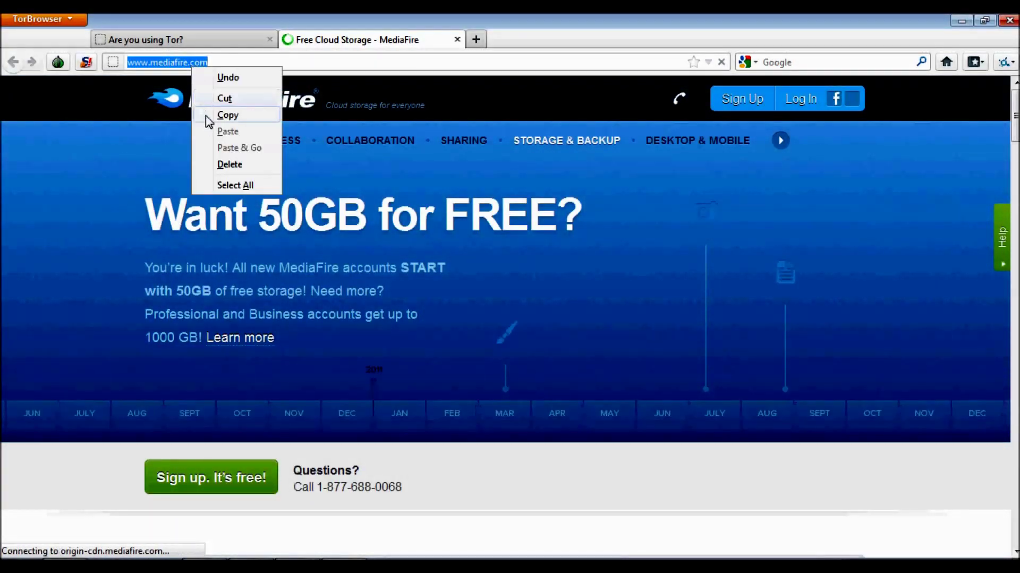
click(208, 115)
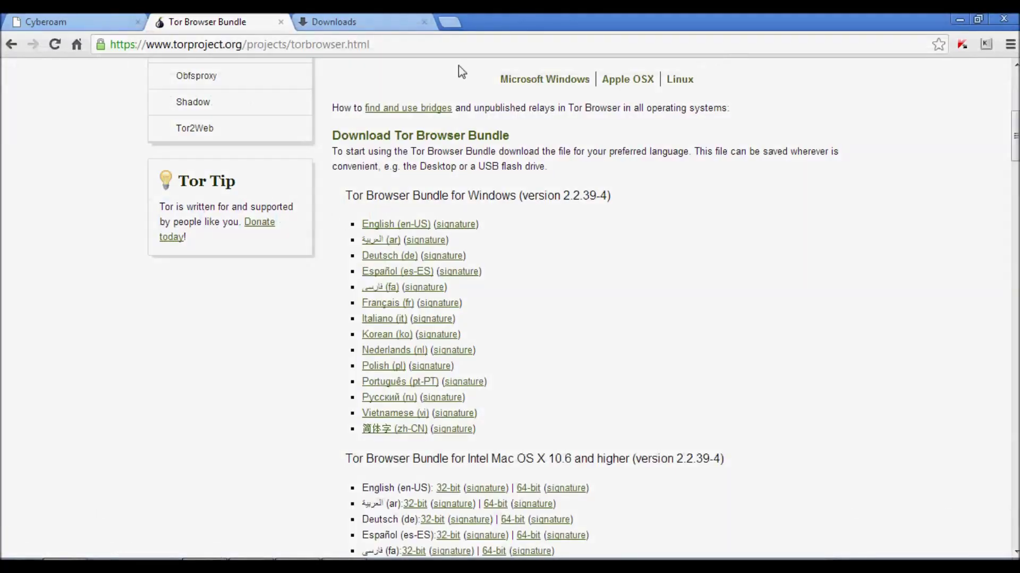
click(448, 22)
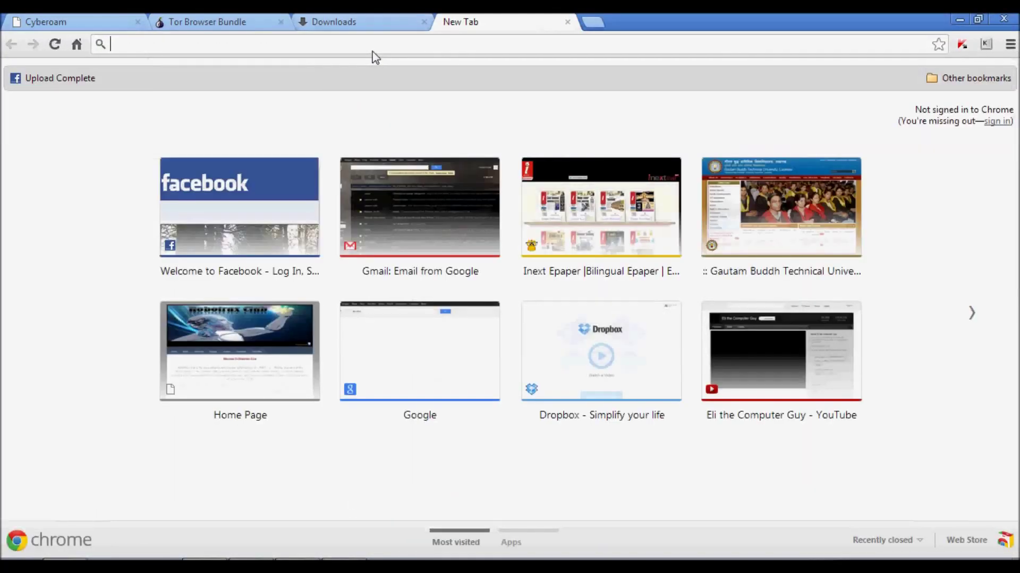
key(ctrl+v)
key(Return)
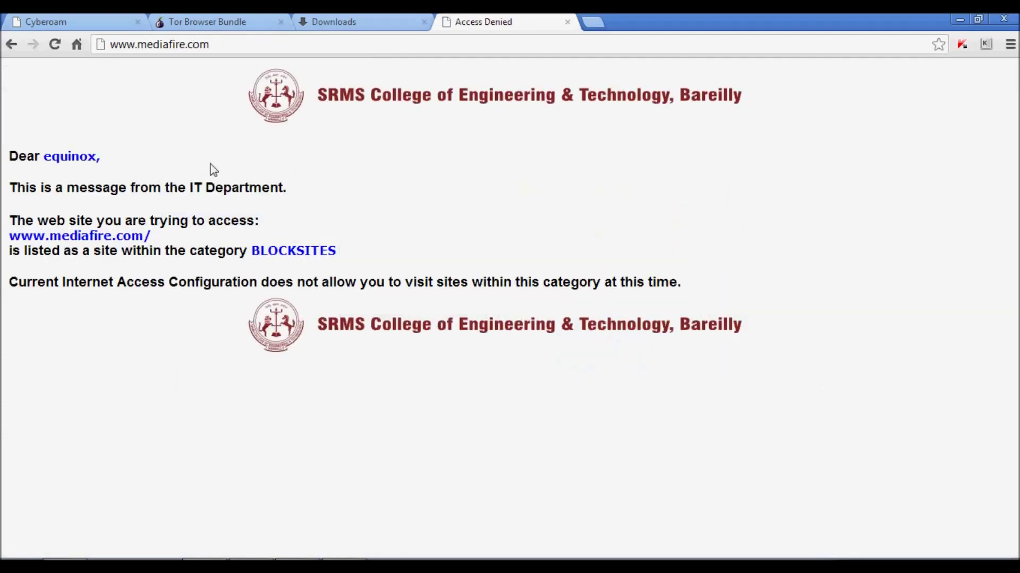
drag(5, 154, 238, 210)
click(238, 209)
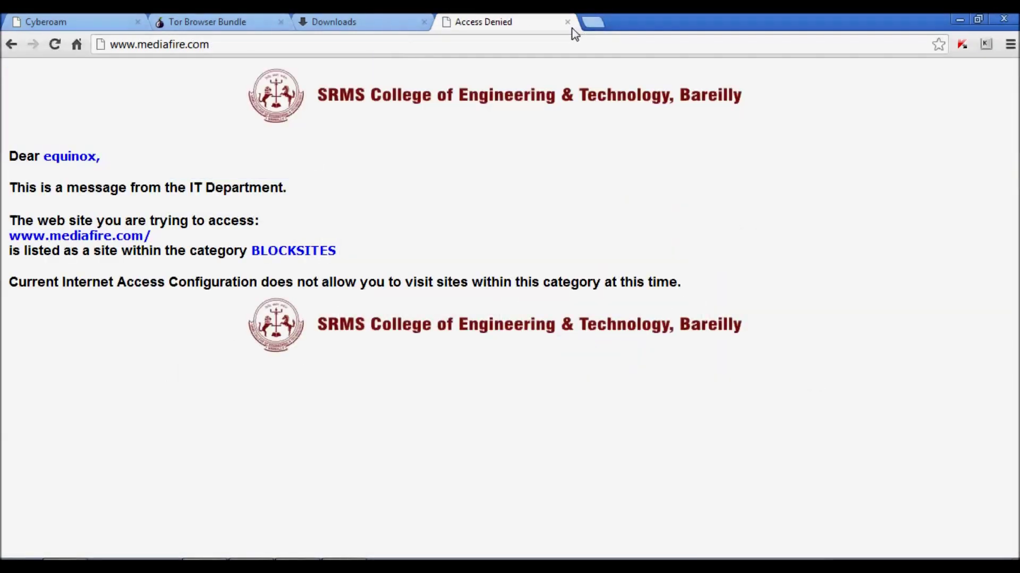
click(567, 22)
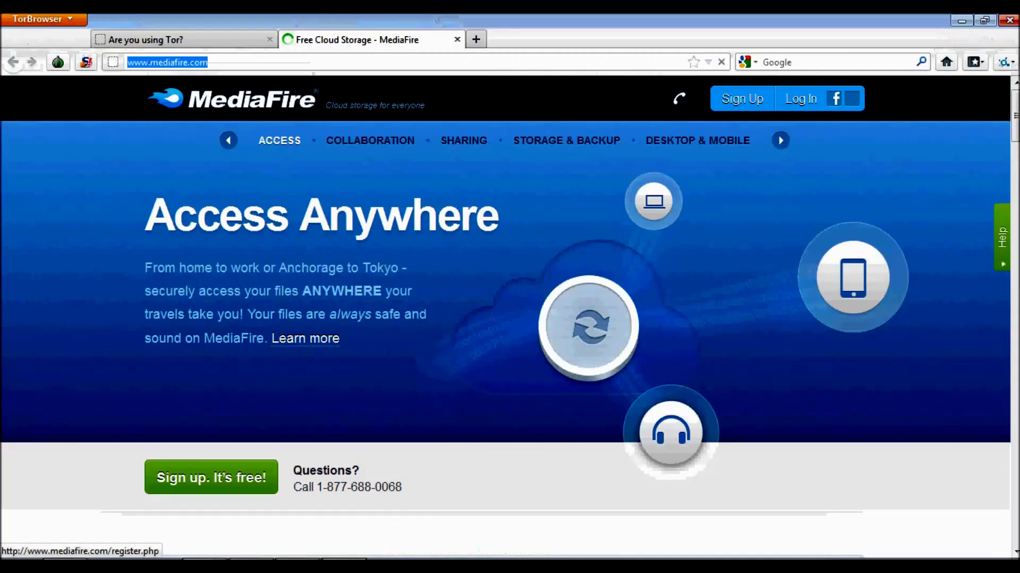
click(253, 74)
key(ctrl+v)
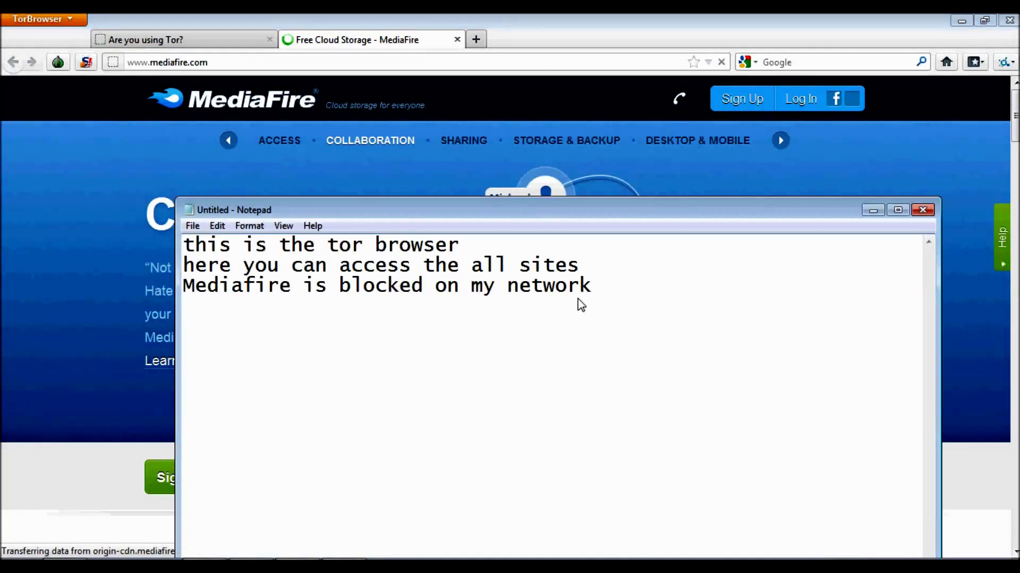
Replace the Notepad text with "There is a one problem in tor browser you can't see the videos"
key(ctrl+a)
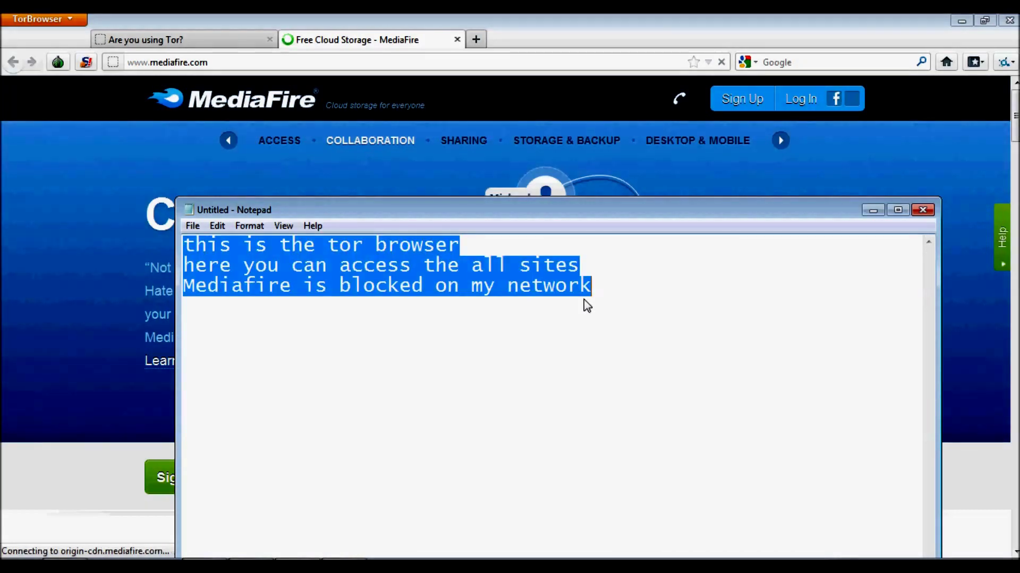
text(There is a one pro)
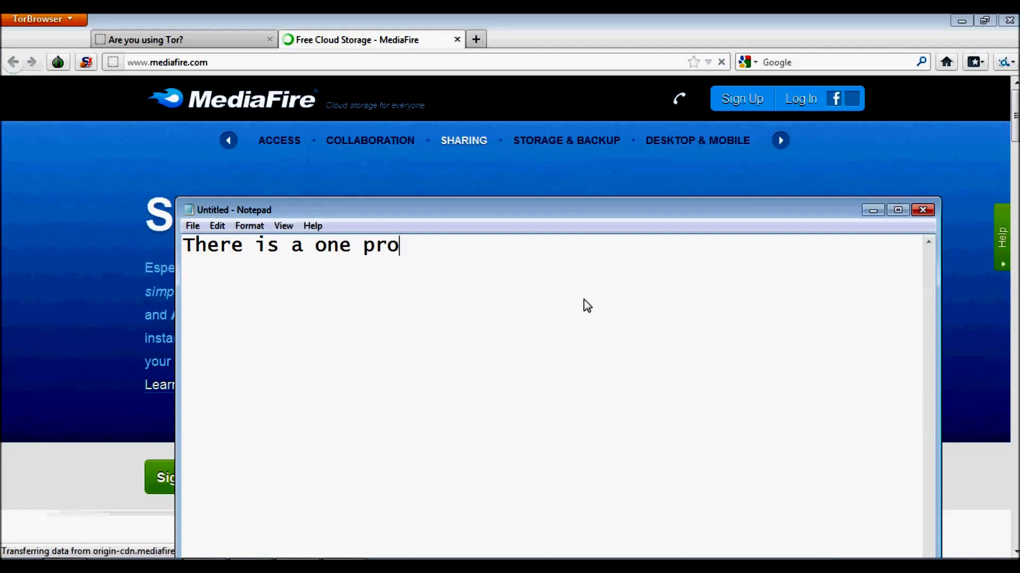
text(blem in )
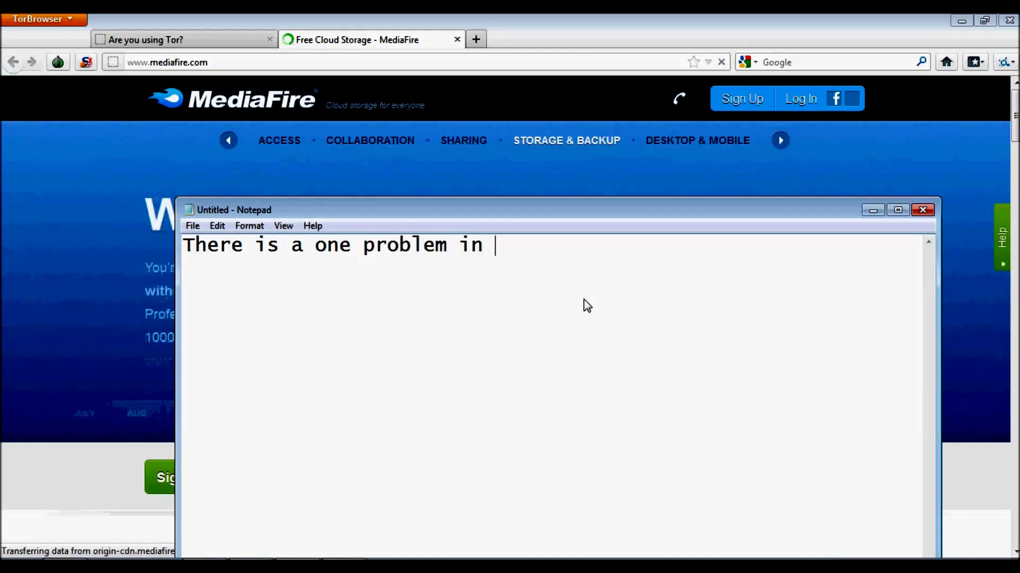
text(tor bro)
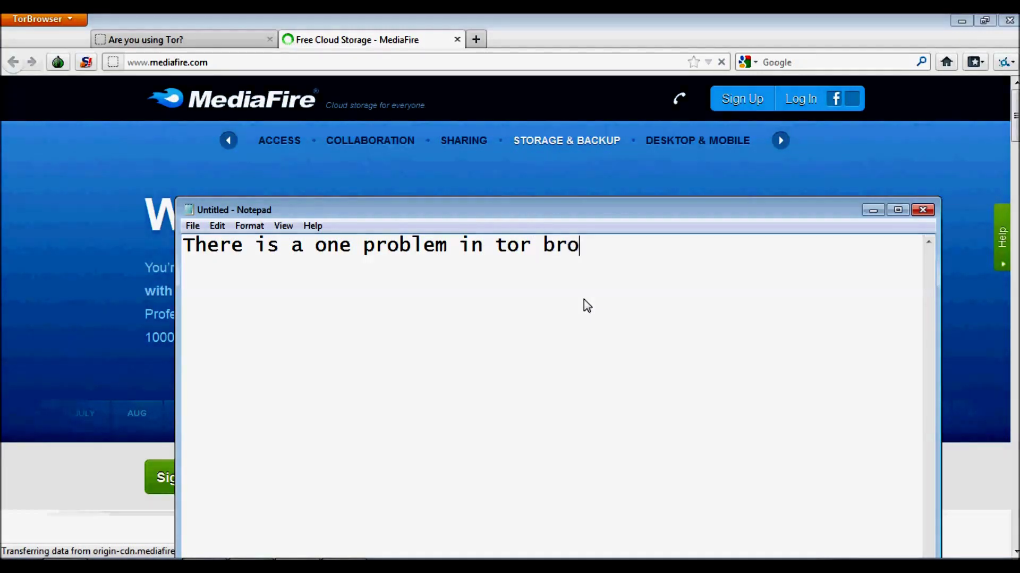
text(wser yo)
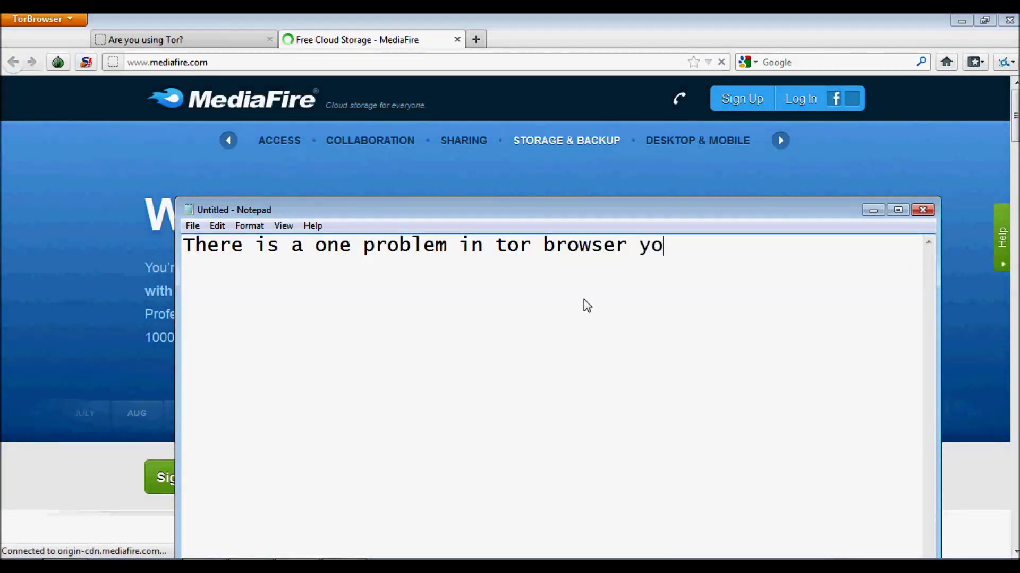
text(u cant)
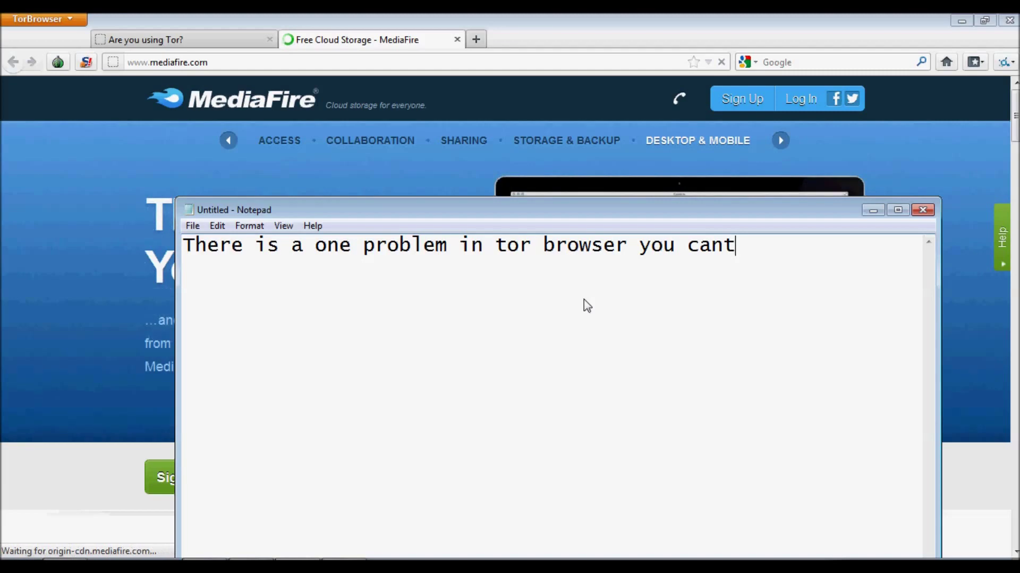
key(BackSpace)
text(')
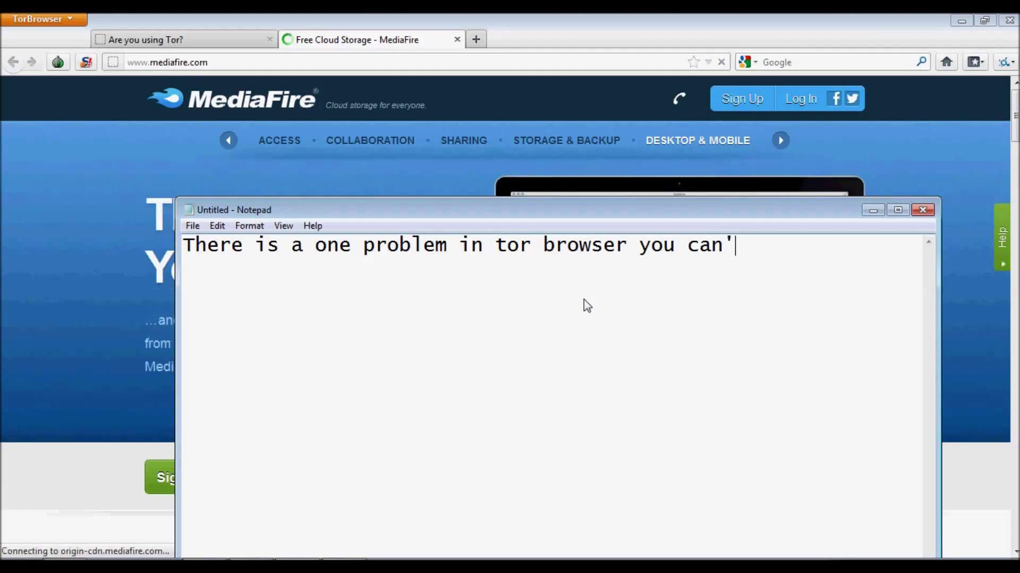
text(t see the videos)
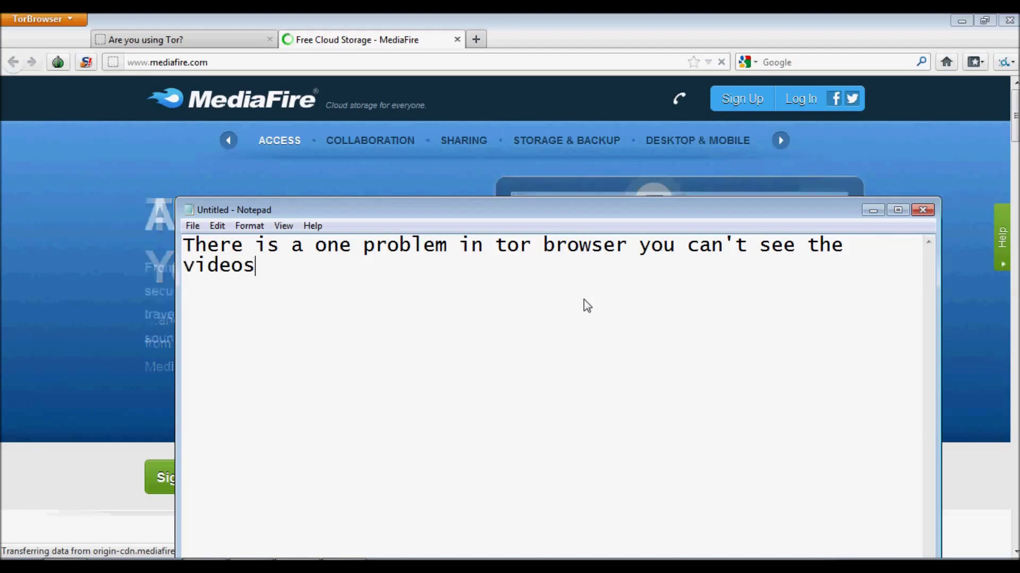
Continue the note's sentence with "bcoz there is no pluigin for the videos in tor browser"
text( bcoz there)
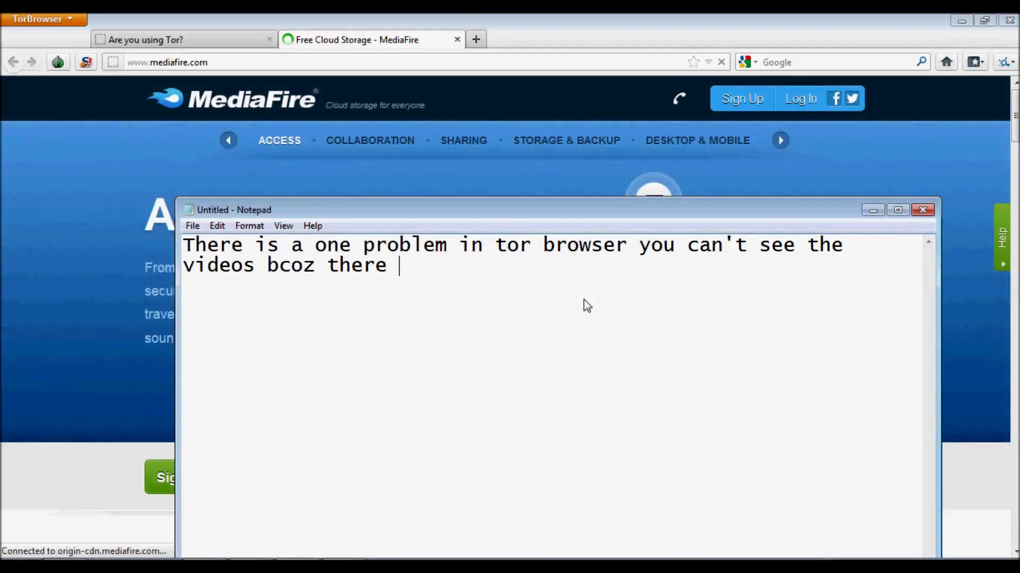
text( is no )
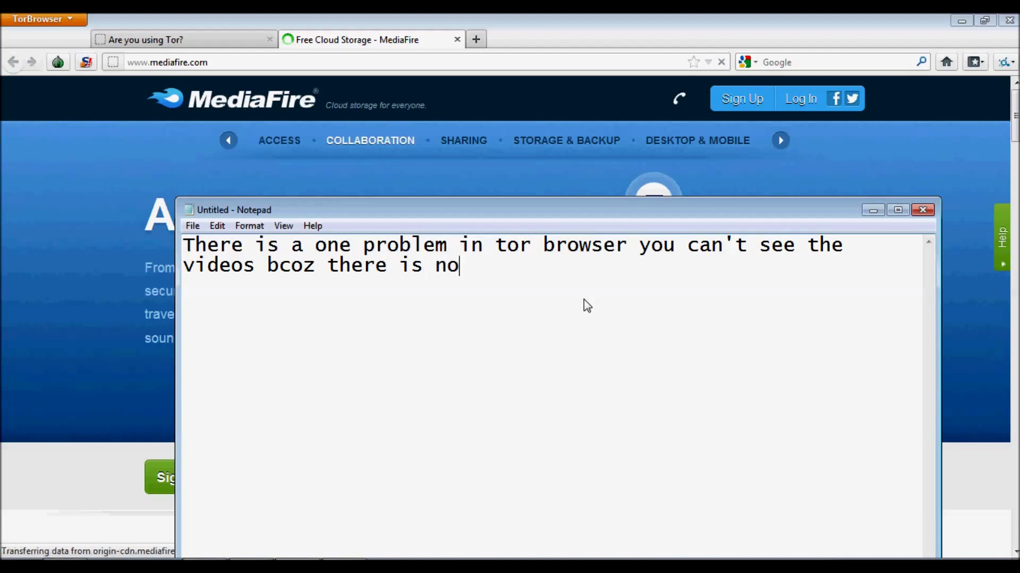
text(pl)
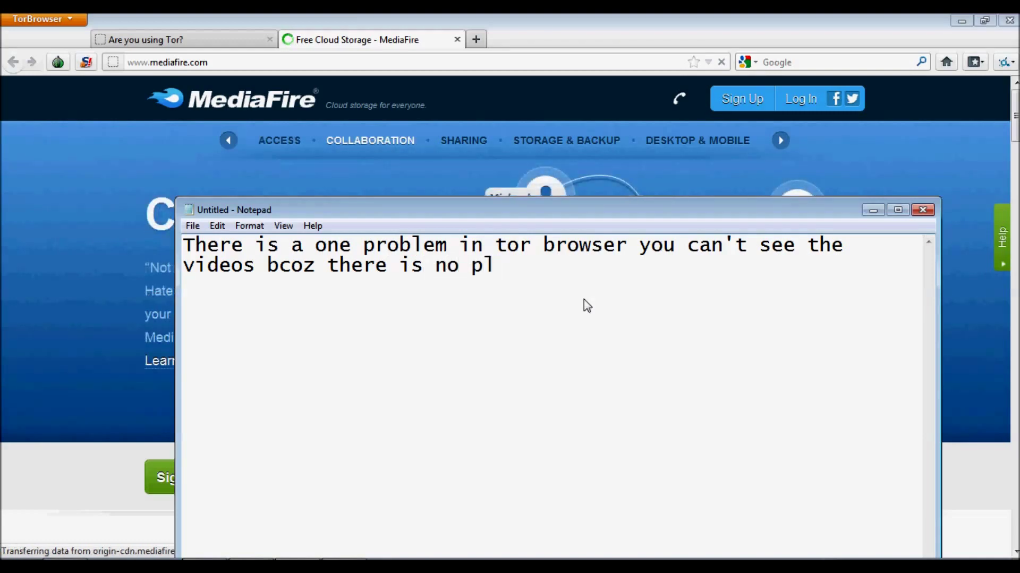
text(uigin fo)
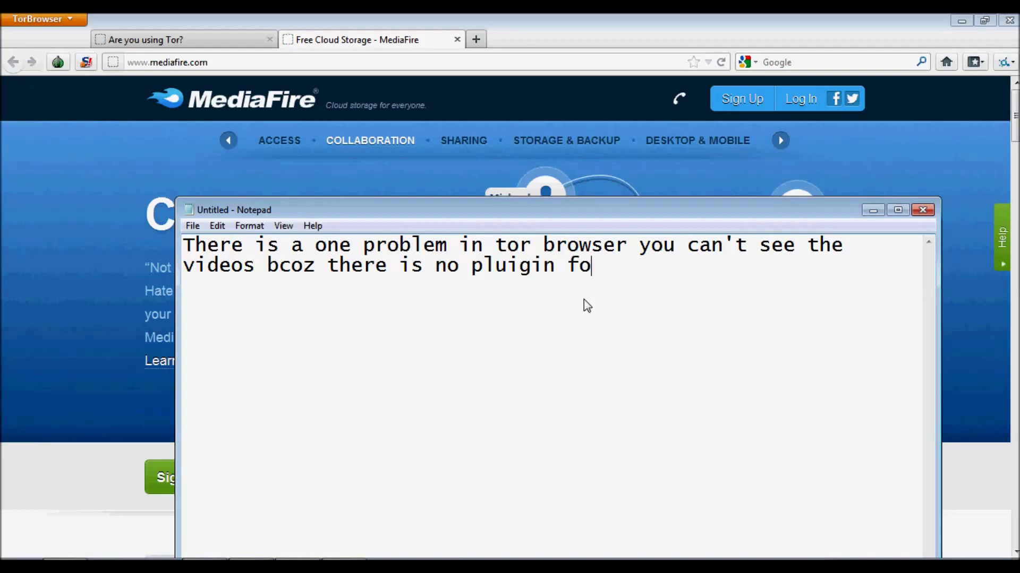
text(r the vi)
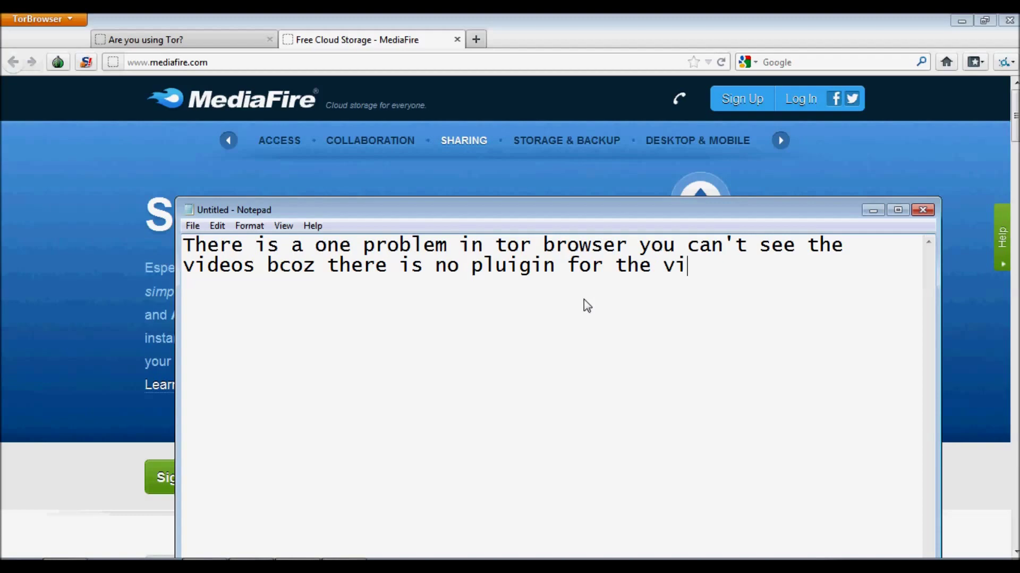
text(deos in tor )
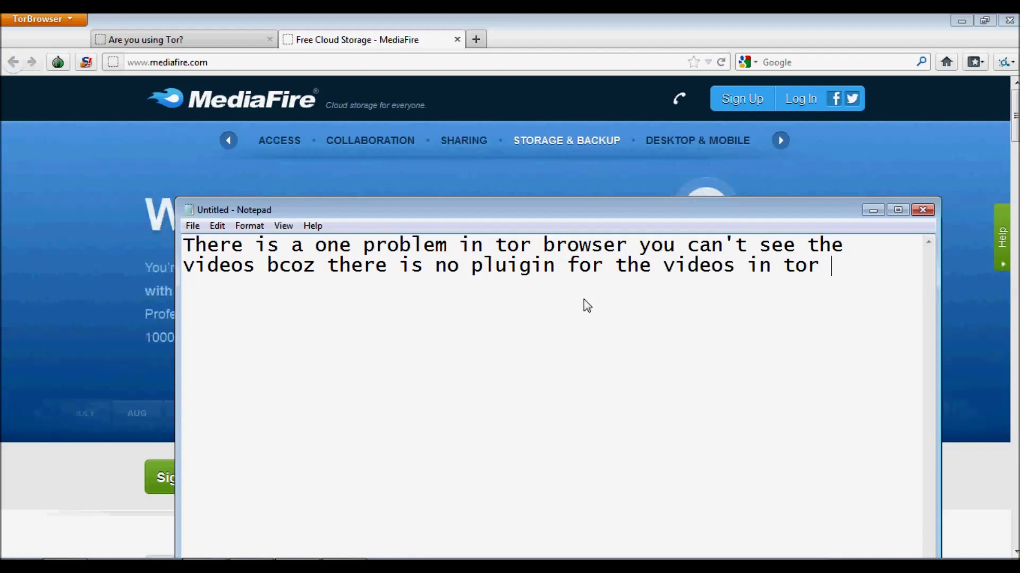
text(browser)
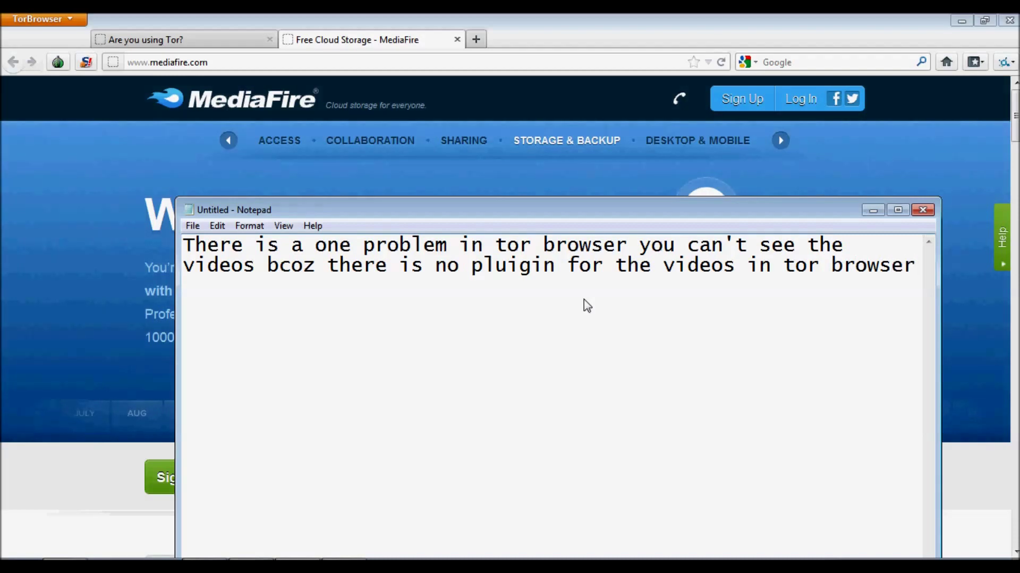
Clear the whole note and write "Don't worry" as its new first line
key(ctrl+a)
key(Delete)
text(Don't)
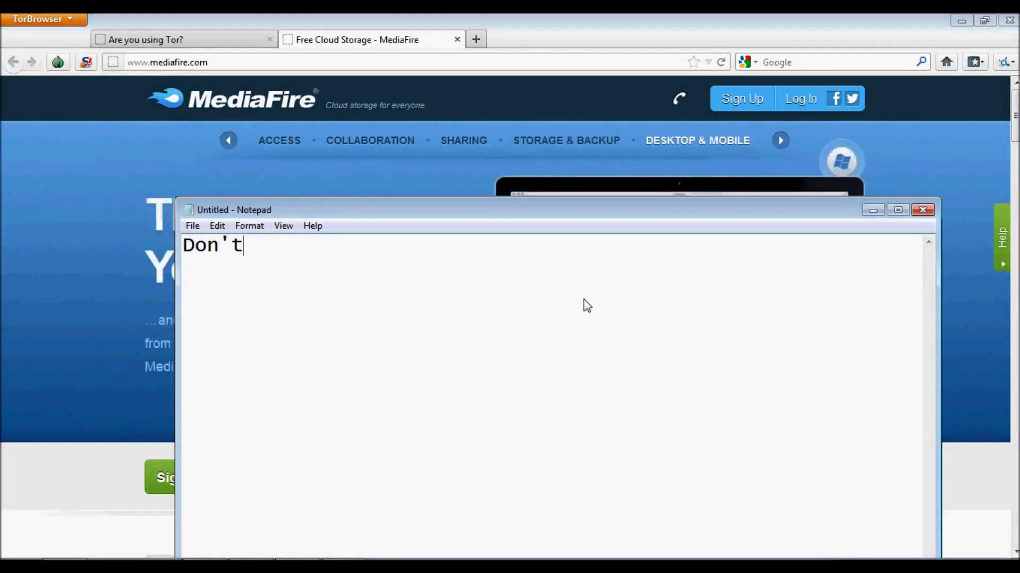
text( worry )
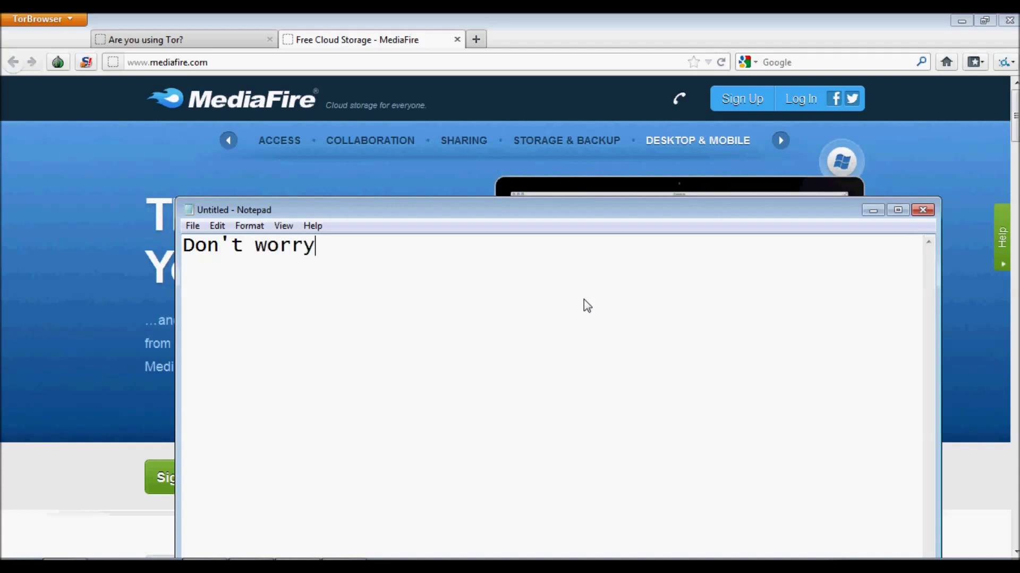
text(Let )
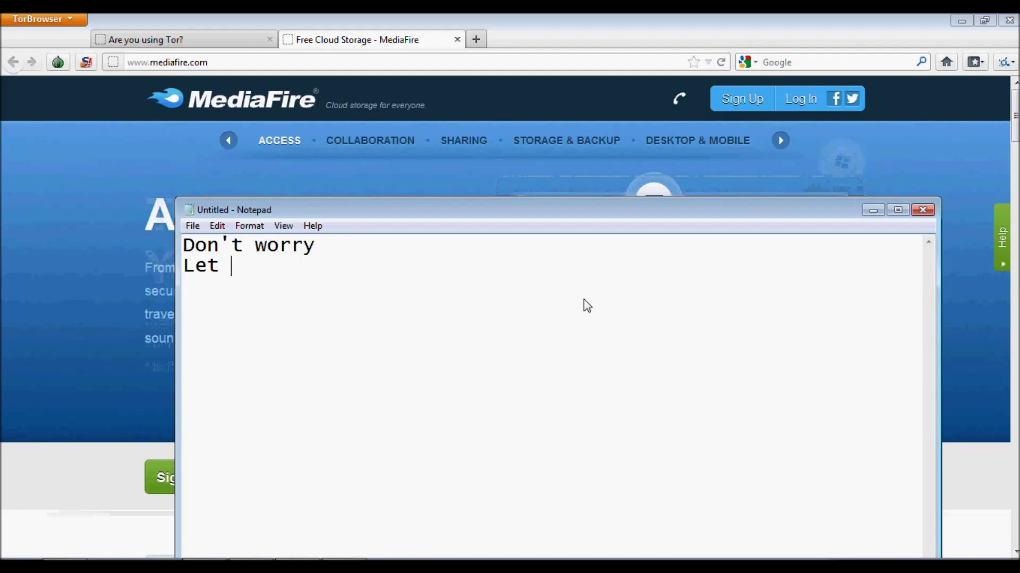
text(we)
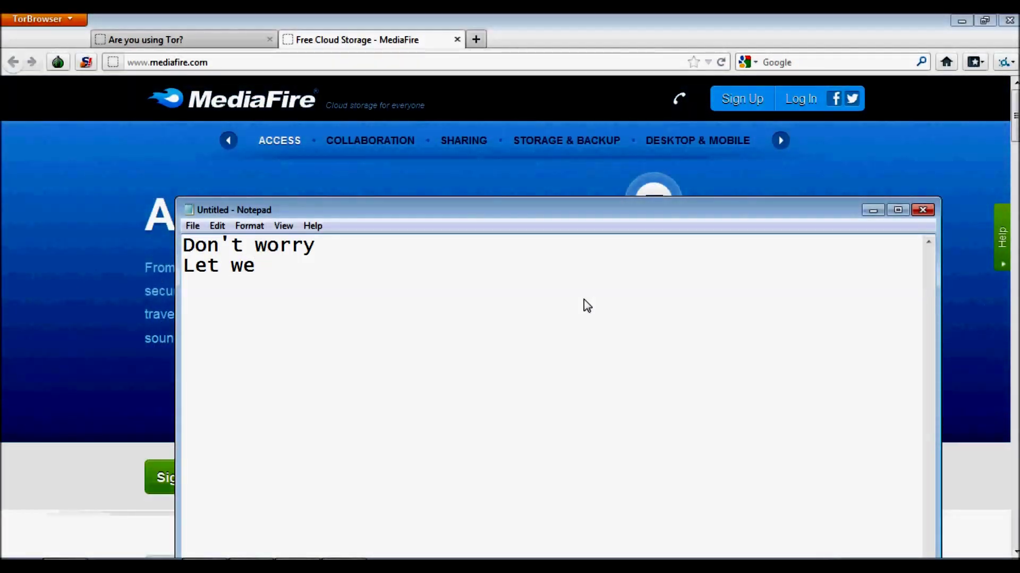
key(BackSpace)
key(BackSpace)
key(BackSpace)
key(BackSpace)
key(BackSpace)
key(BackSpace)
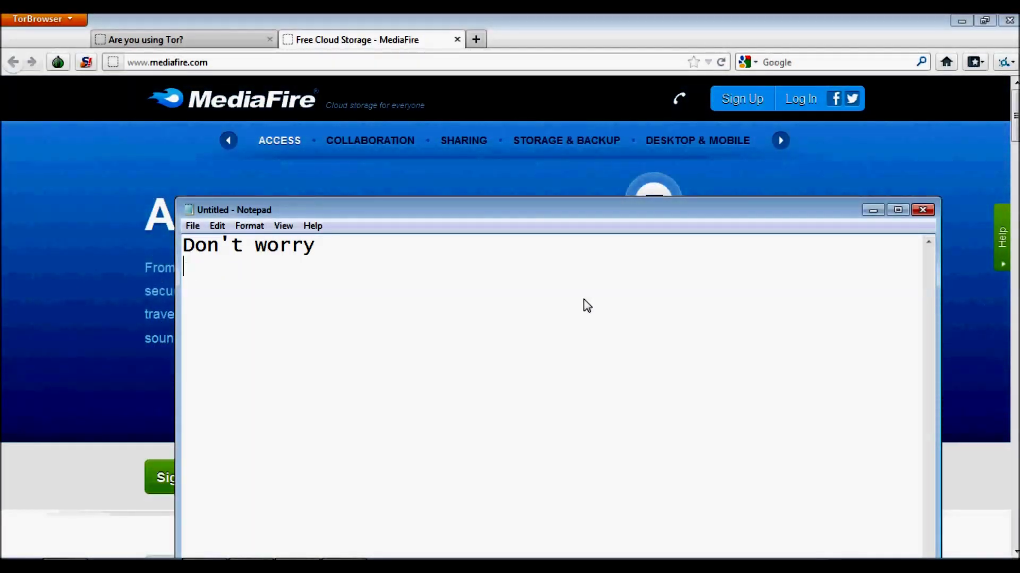
Write "We can configure our mozzila firefox for the tor browser" on the line below "Don't worry"
text(We c)
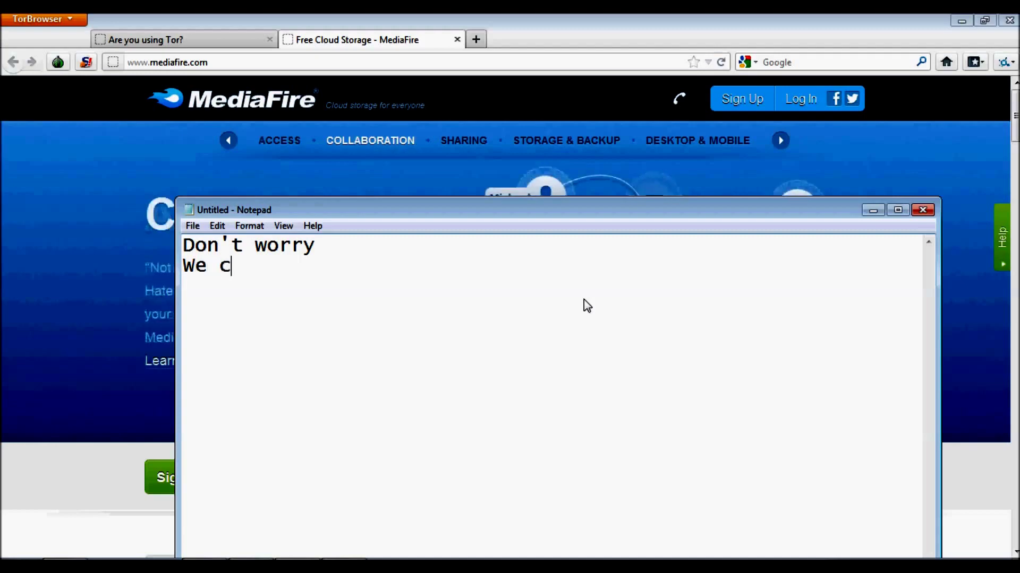
text(an conf)
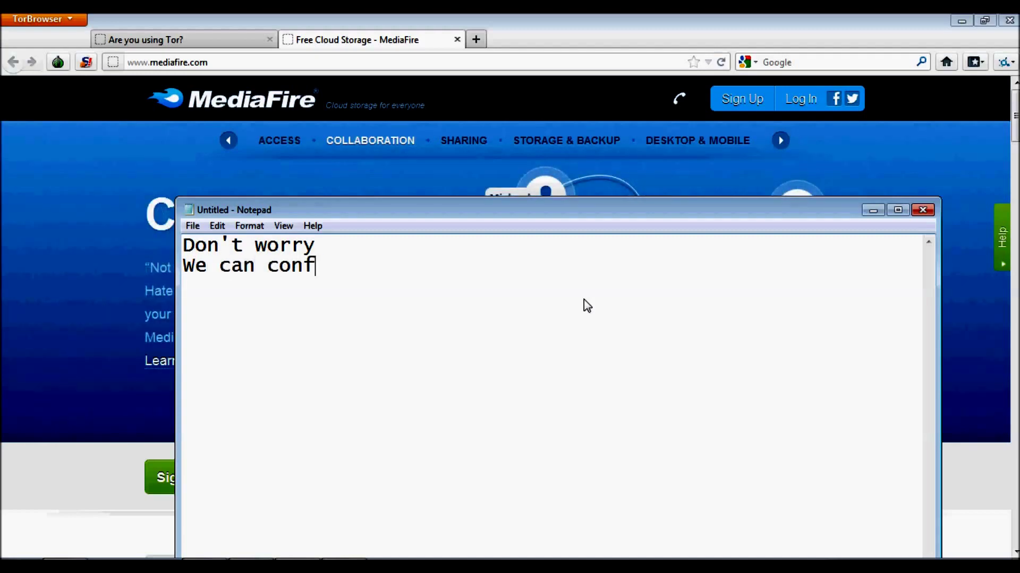
text(igure o)
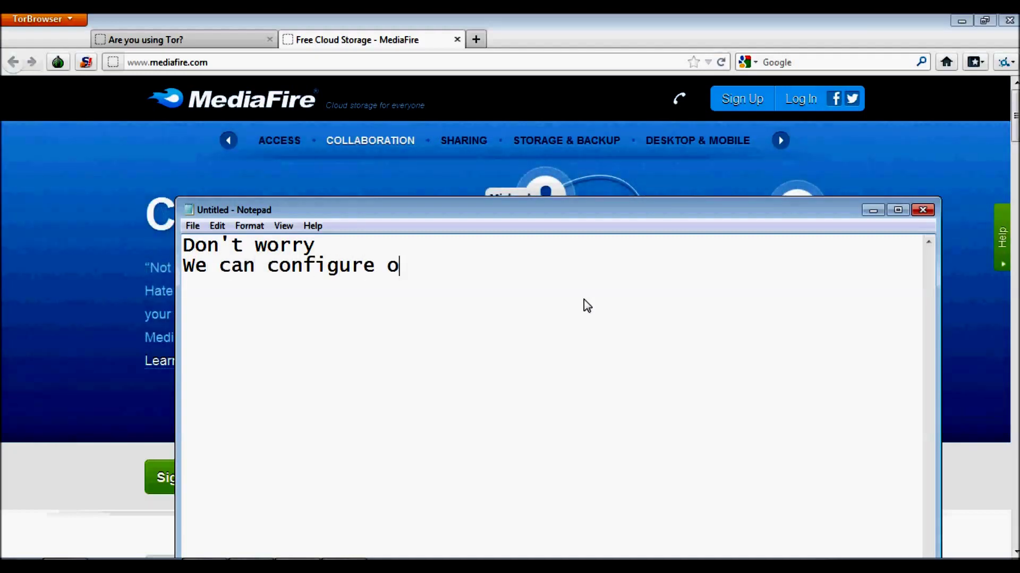
text(ur mozz)
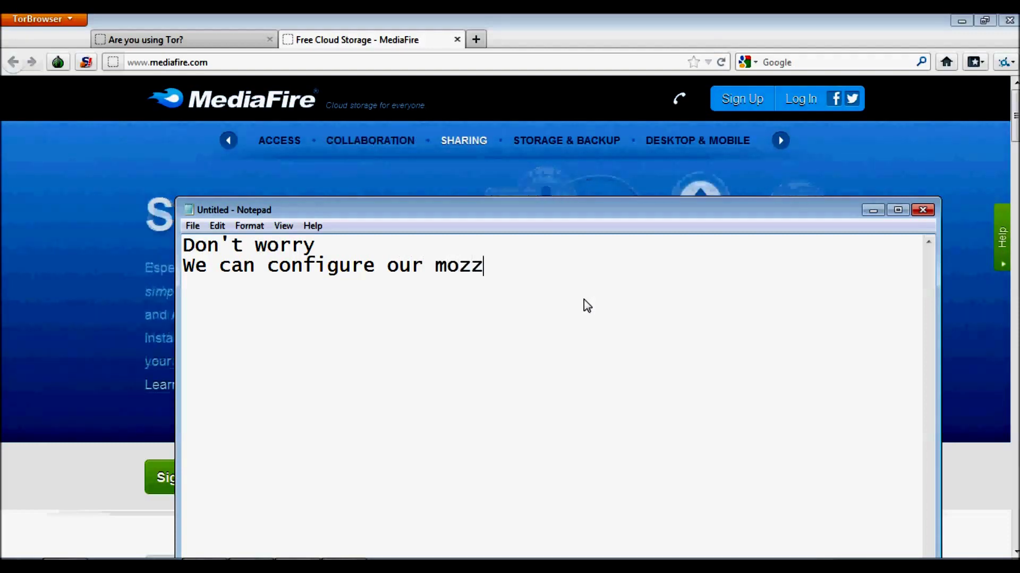
text(ila f)
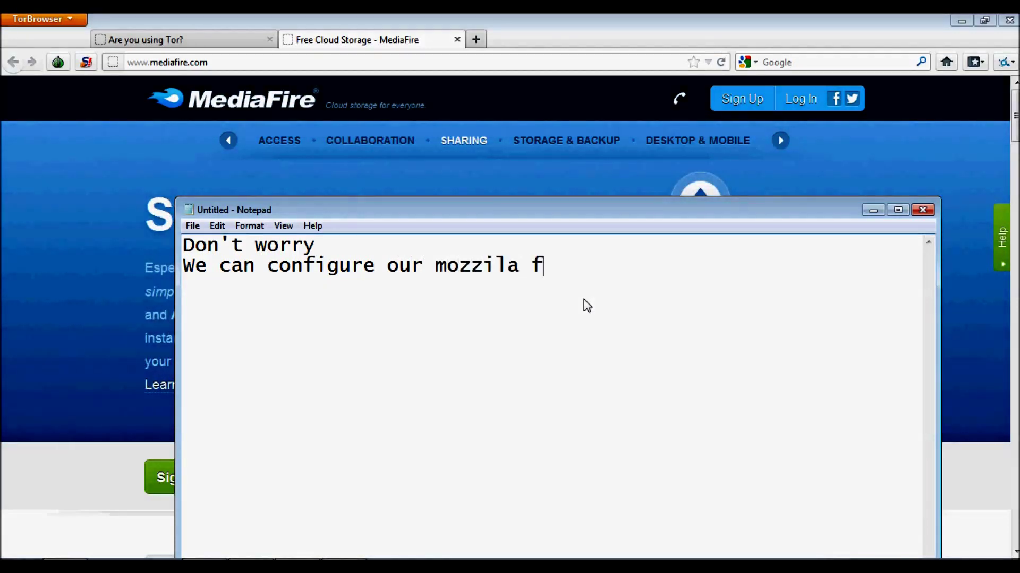
text(irefox )
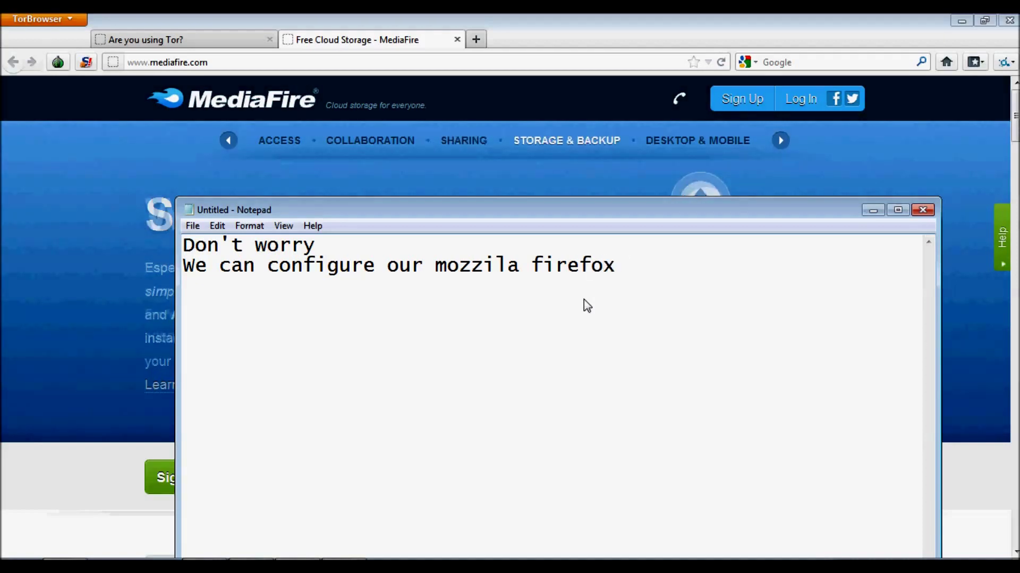
text(for the t)
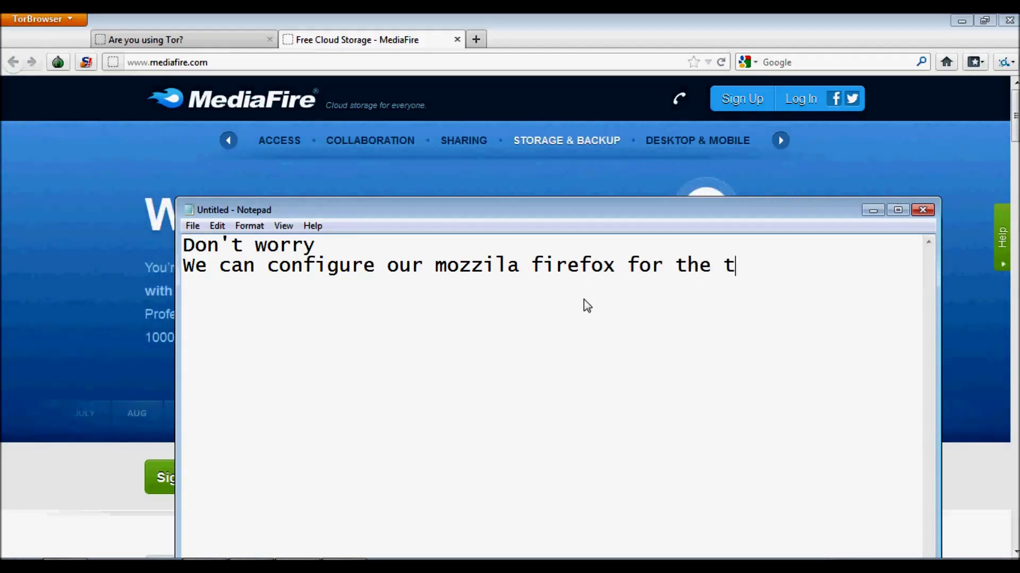
text(or browser)
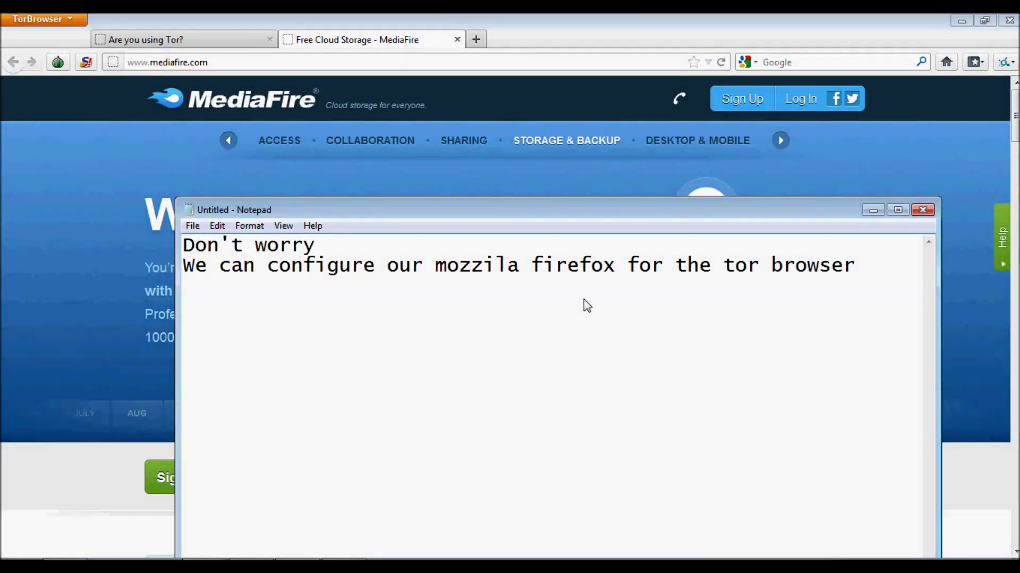
Replace the entire note with the line "Let see how it work"
key(ctrl+a)
key(BackSpace)
text(Let see how it work)
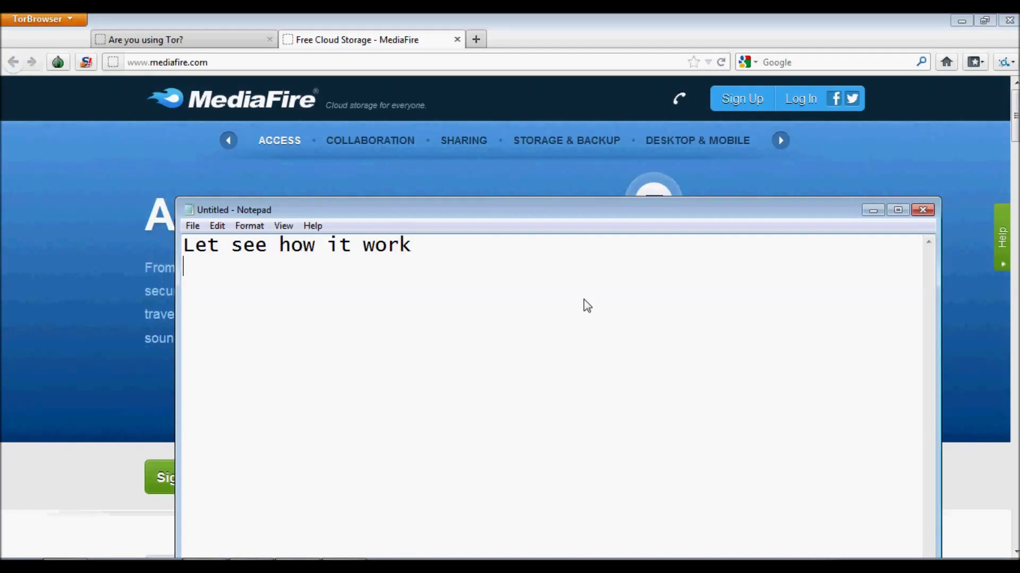
Replace the entire note with the line "Open the tor browser"
key(ctrl+a)
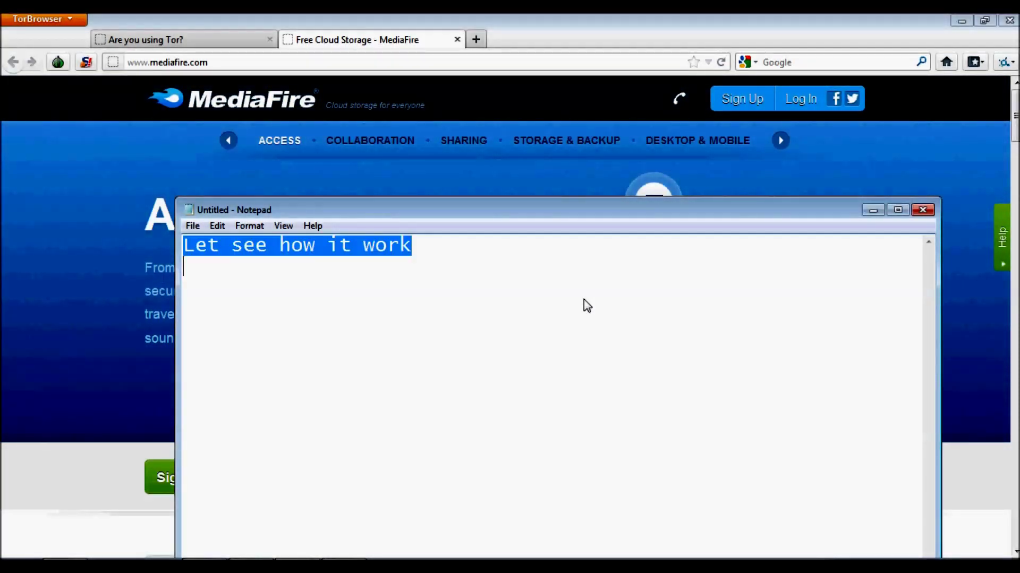
key(BackSpace)
text(O)
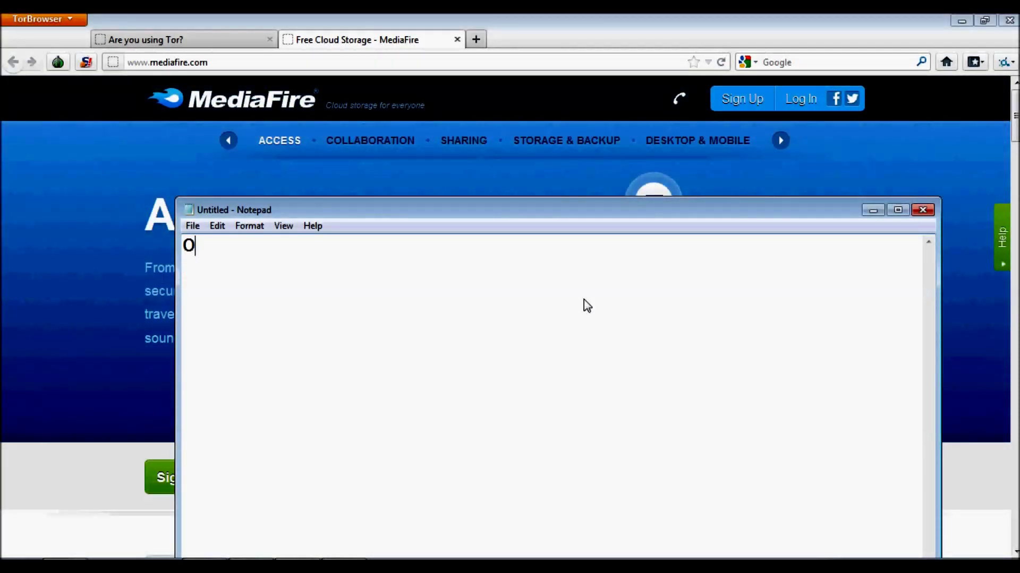
text(pen the tor browser)
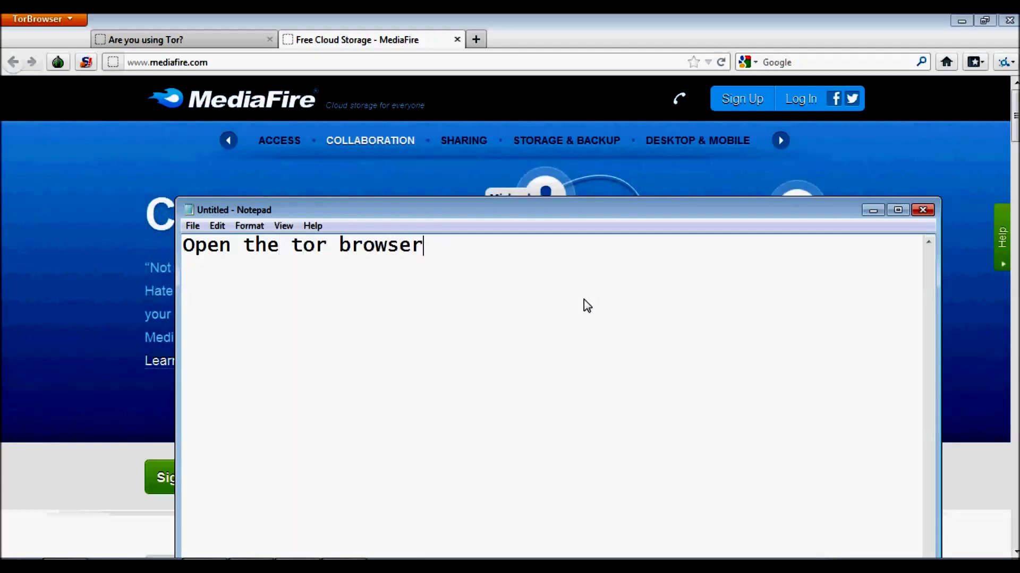
Add the second line "then configure these settings...in firefox" to the note
key(Return)
text(the)
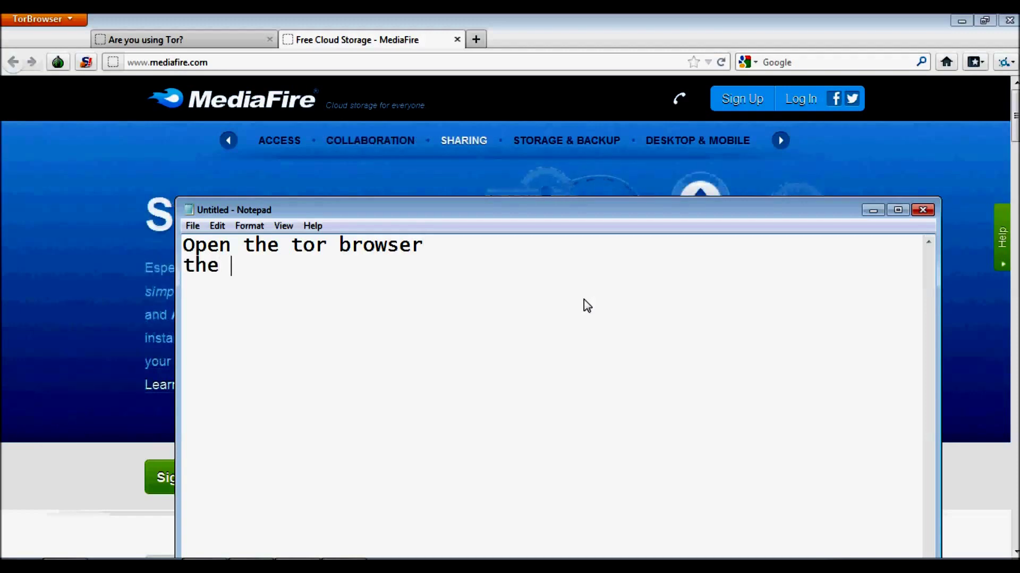
text(n c)
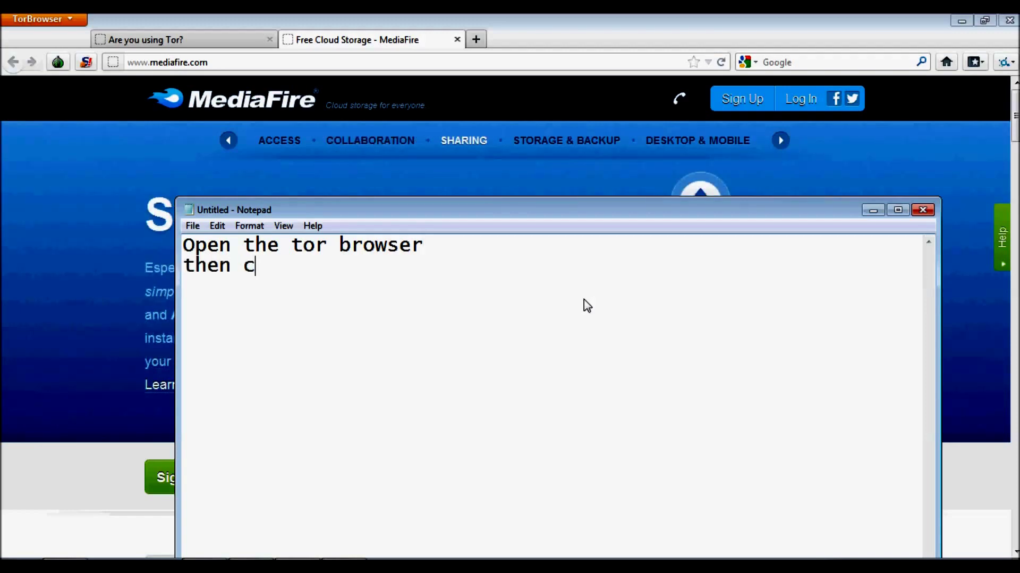
text(onfigure)
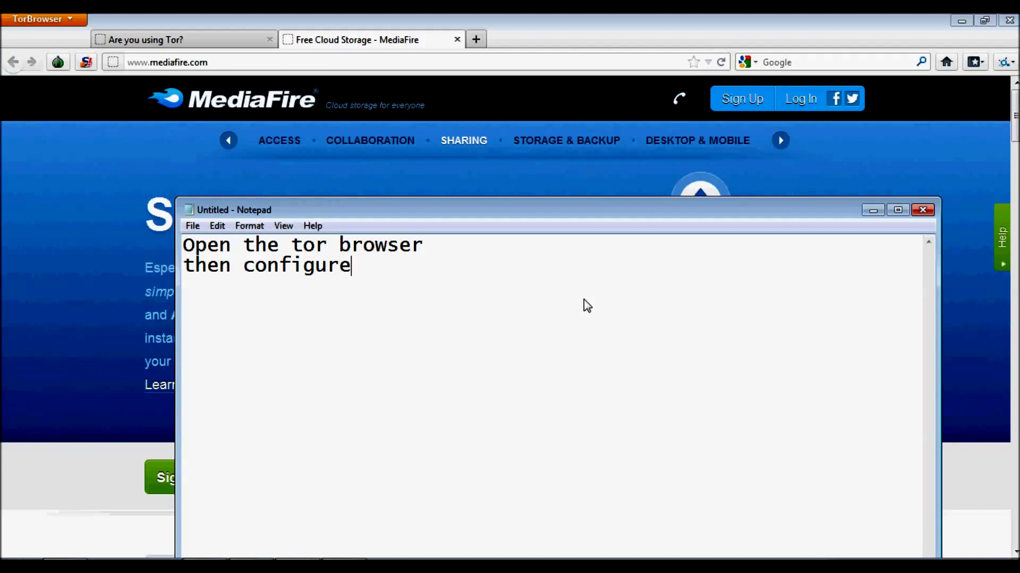
text( these se)
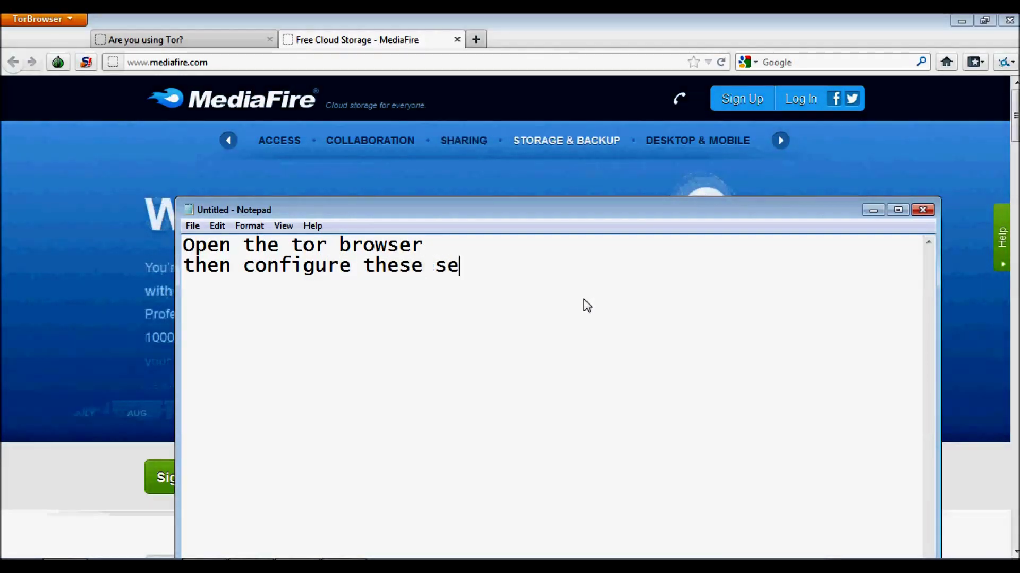
text(ttings...i)
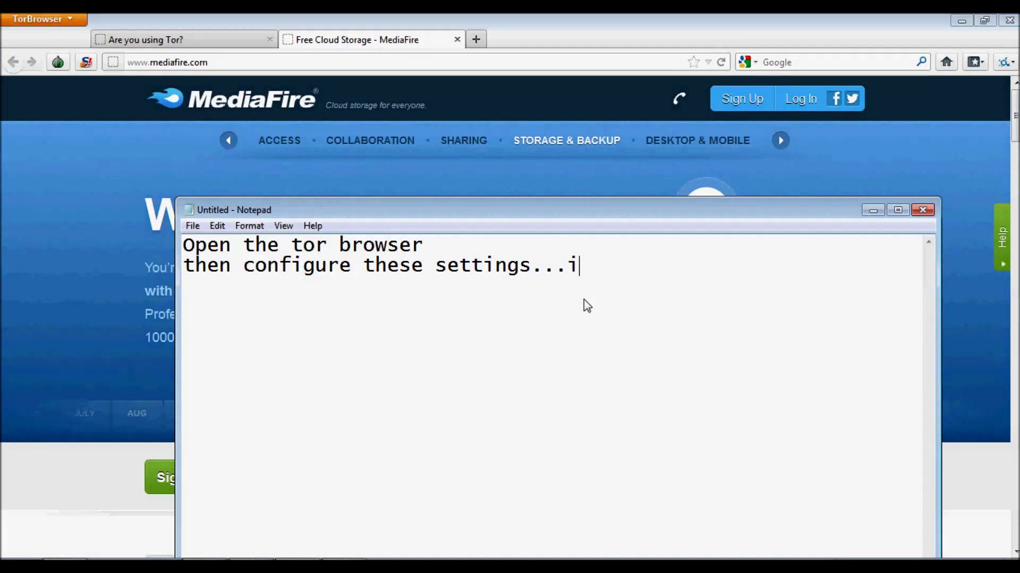
text(n fire)
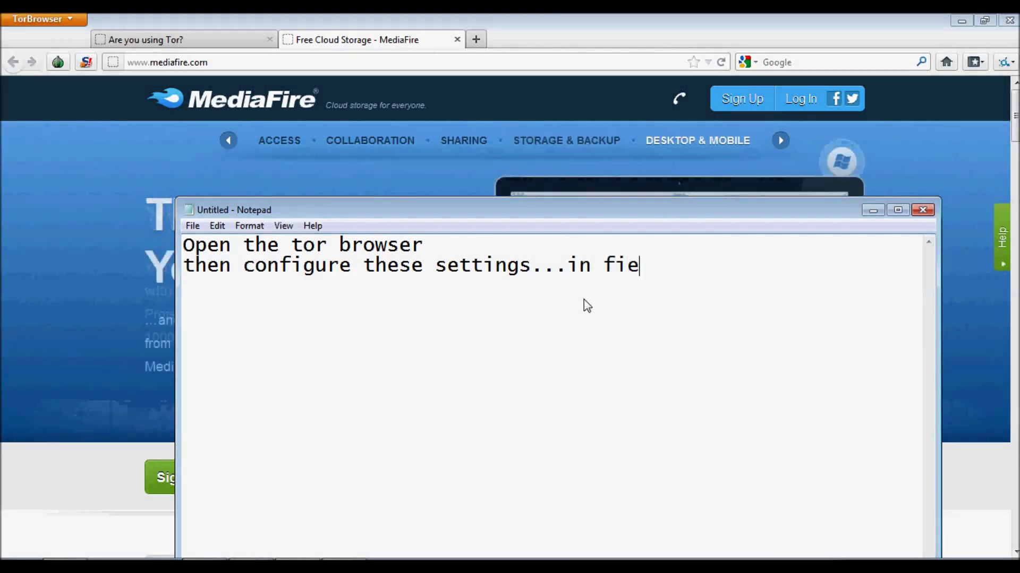
key(BackSpace)
text(refox)
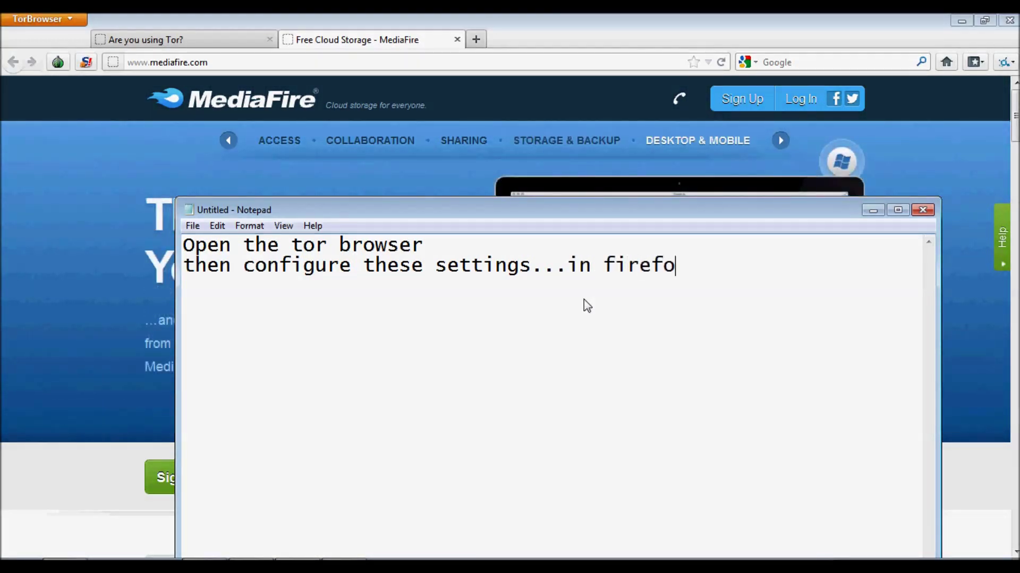
key(Return)
Minimize the note and look over the MediaFire home page in Tor Browser
click(872, 215)
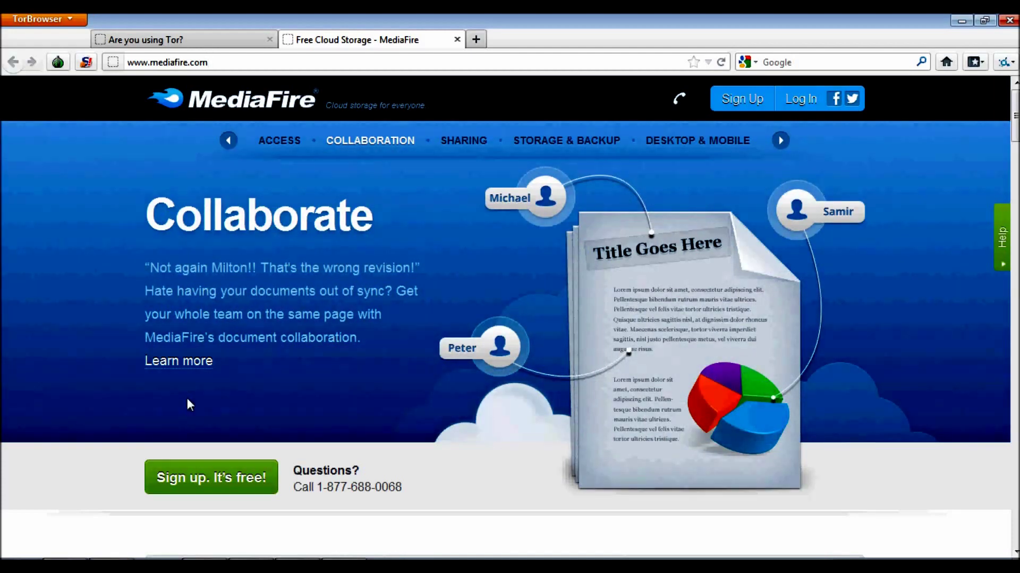
scroll(394, 231, down, 5)
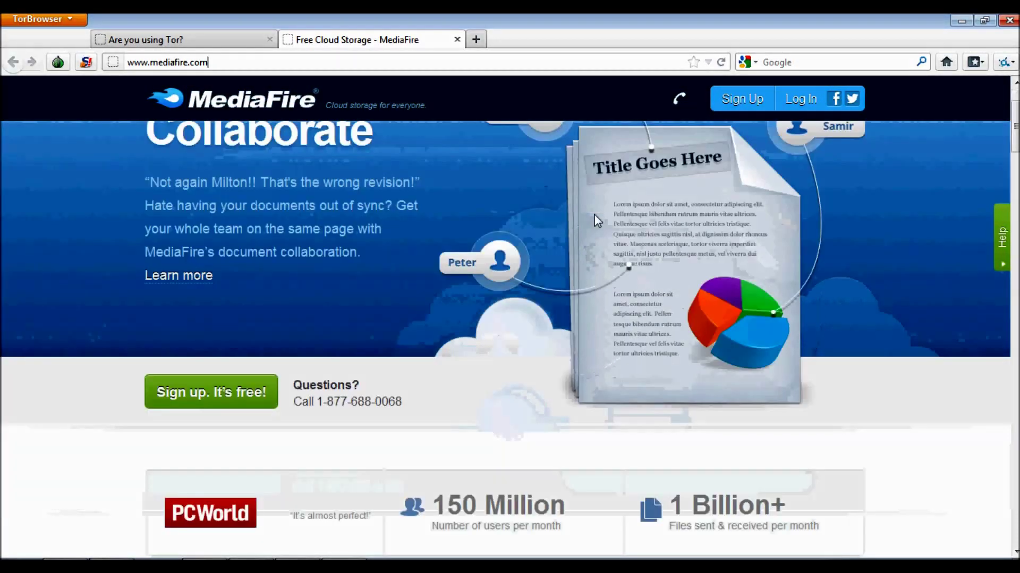
scroll(492, 247, down, 3)
scroll(451, 223, up, 10)
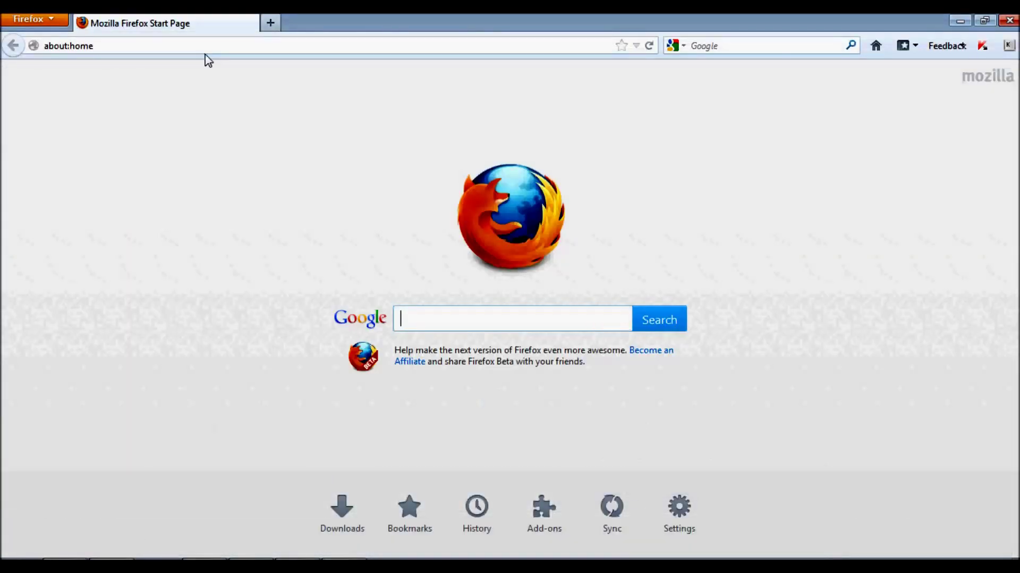
click(203, 47)
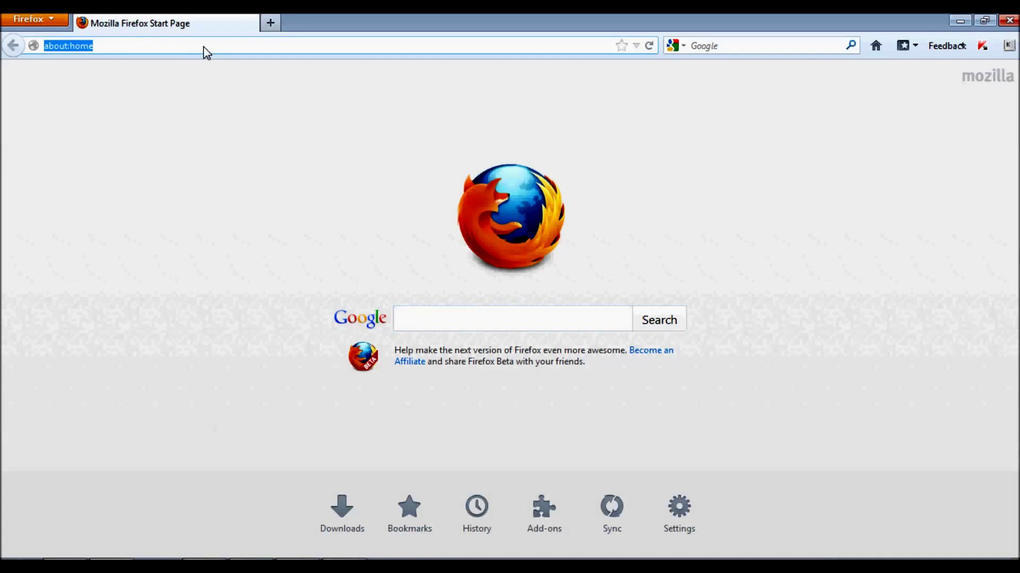
text(mef)
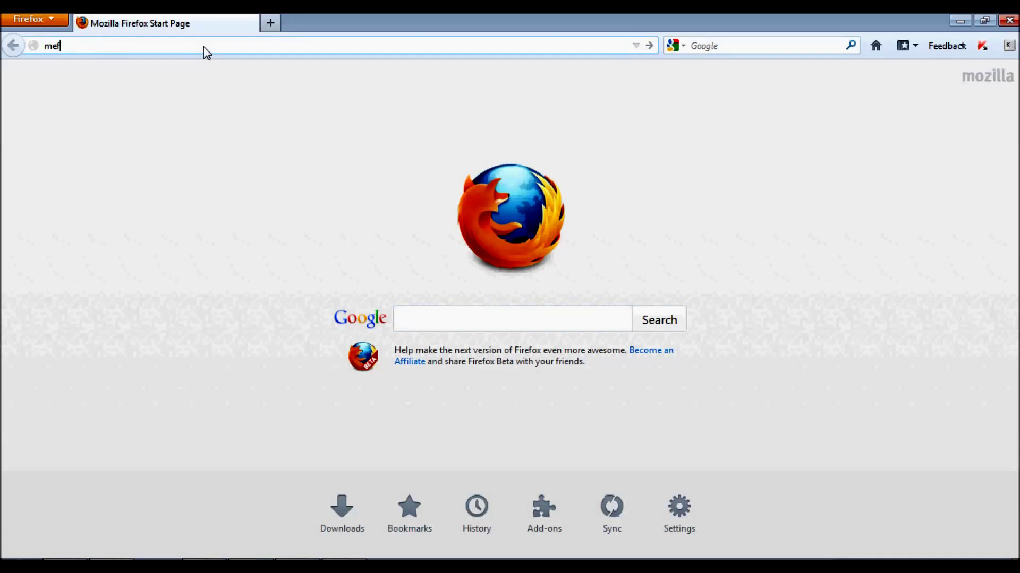
key(BackSpace)
text(diafire)
key(Return)
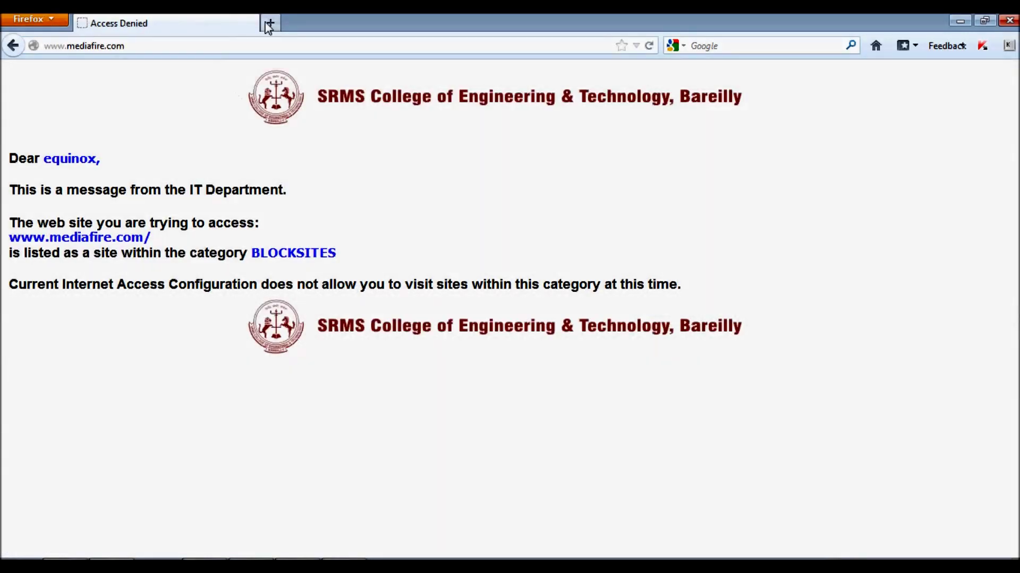
Open a blank tab in Firefox, close the Access Denied tab, and return to the note in Notepad
click(269, 25)
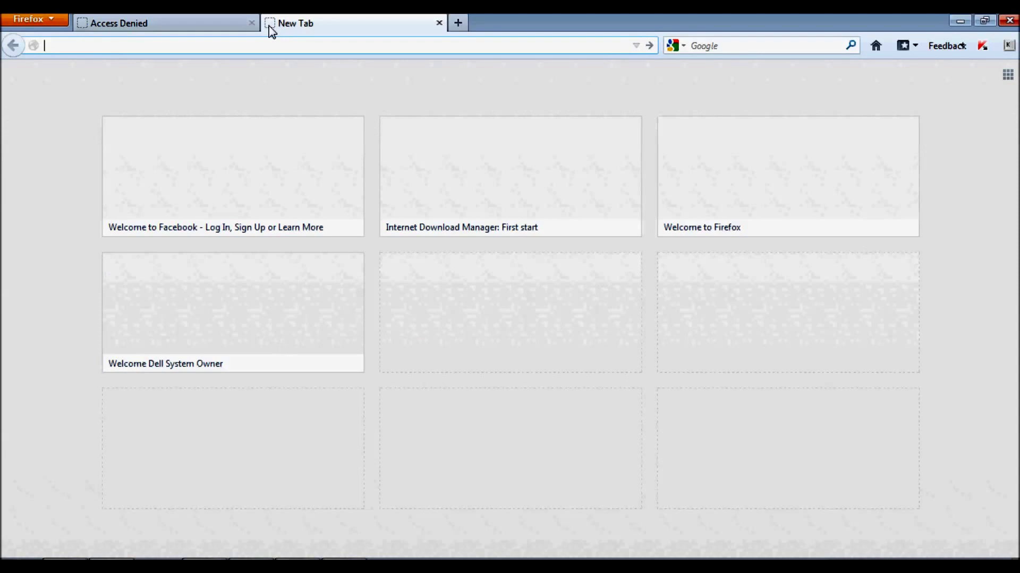
click(144, 24)
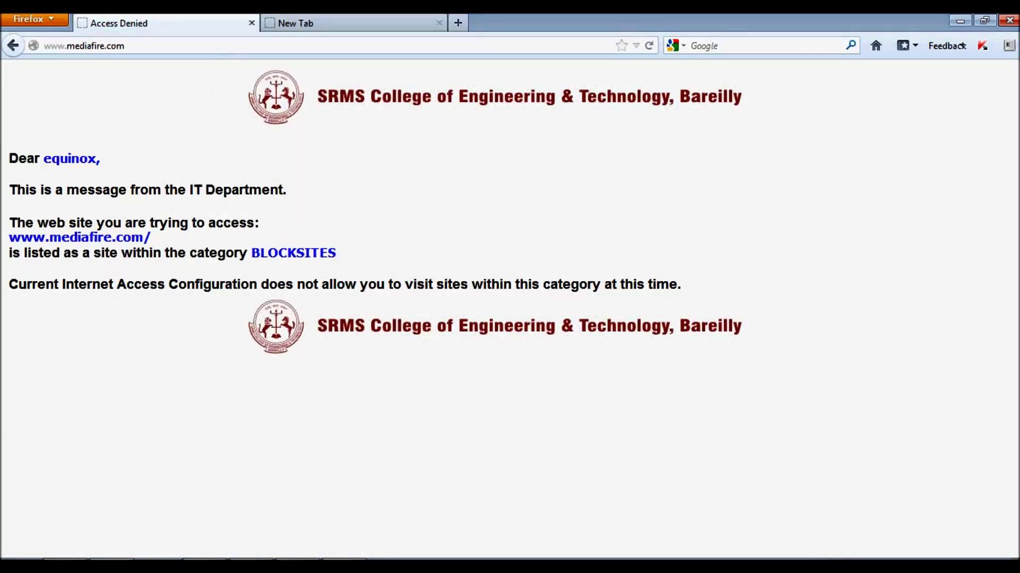
key(F7)
click(521, 325)
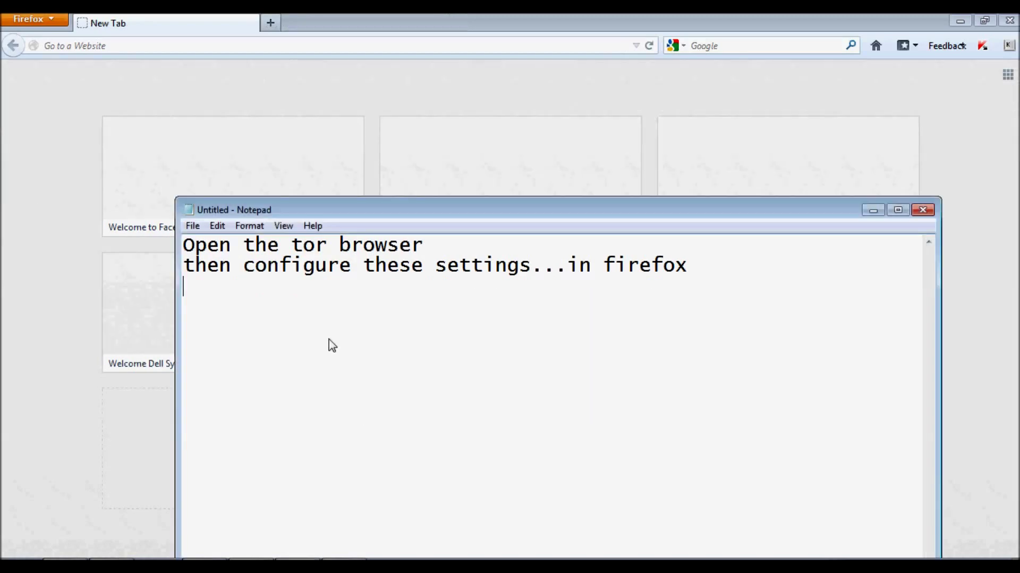
drag(209, 277, 177, 246)
click(221, 304)
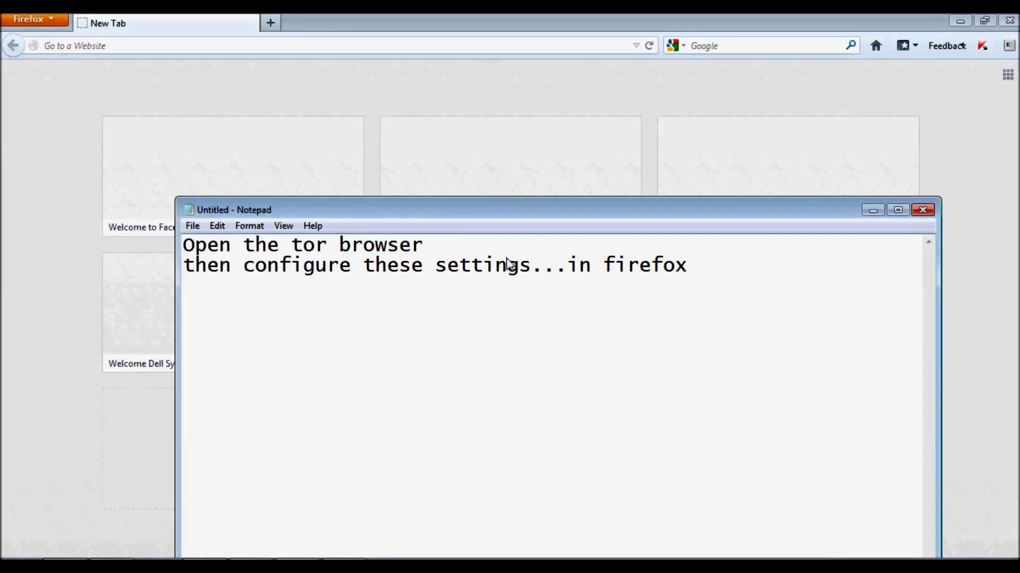
Switch to Firefox, open its network connection settings from the advanced options, and shift the Connection Settings dialog aside
click(56, 64)
click(49, 21)
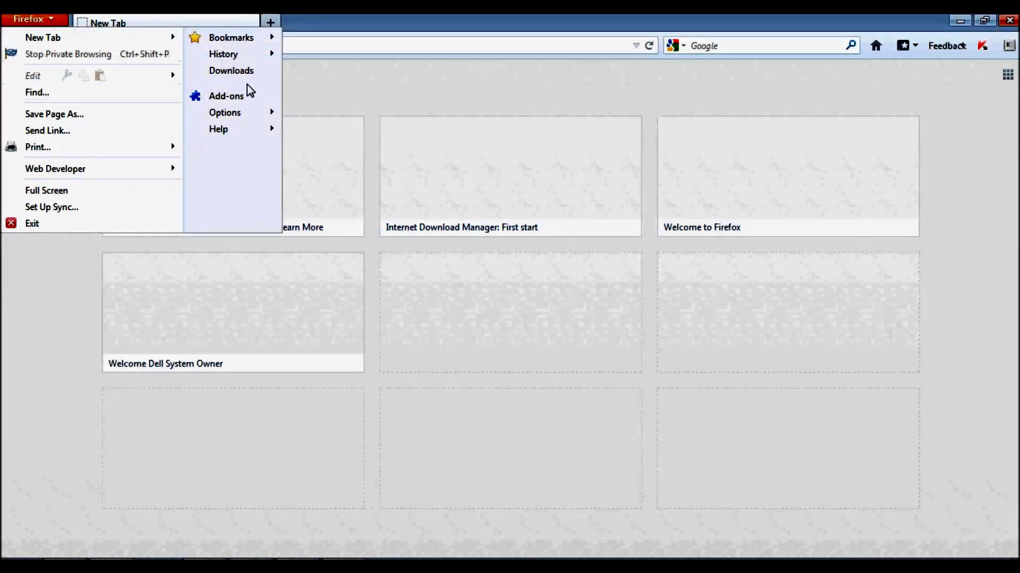
mouse_move(267, 113)
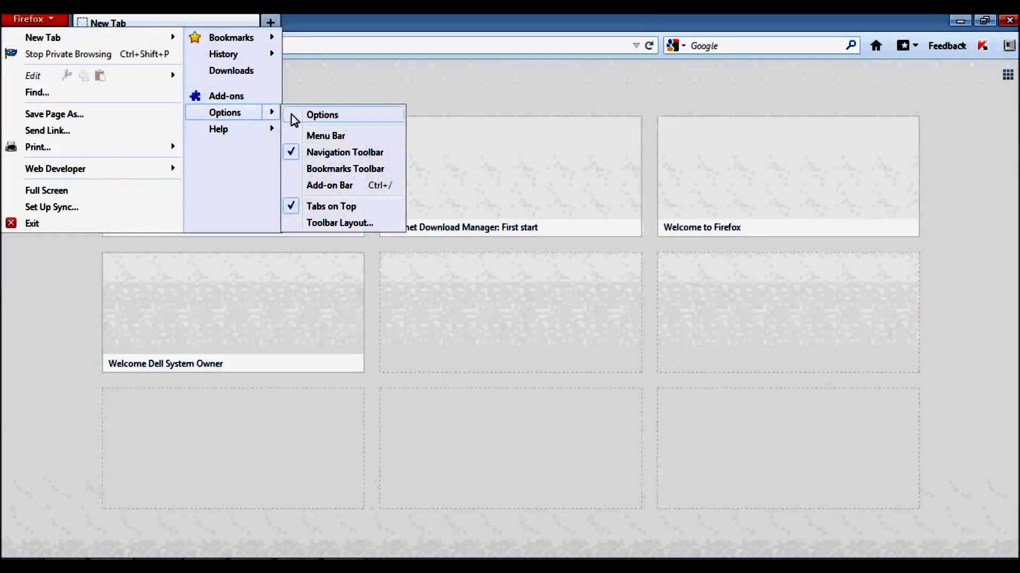
click(317, 116)
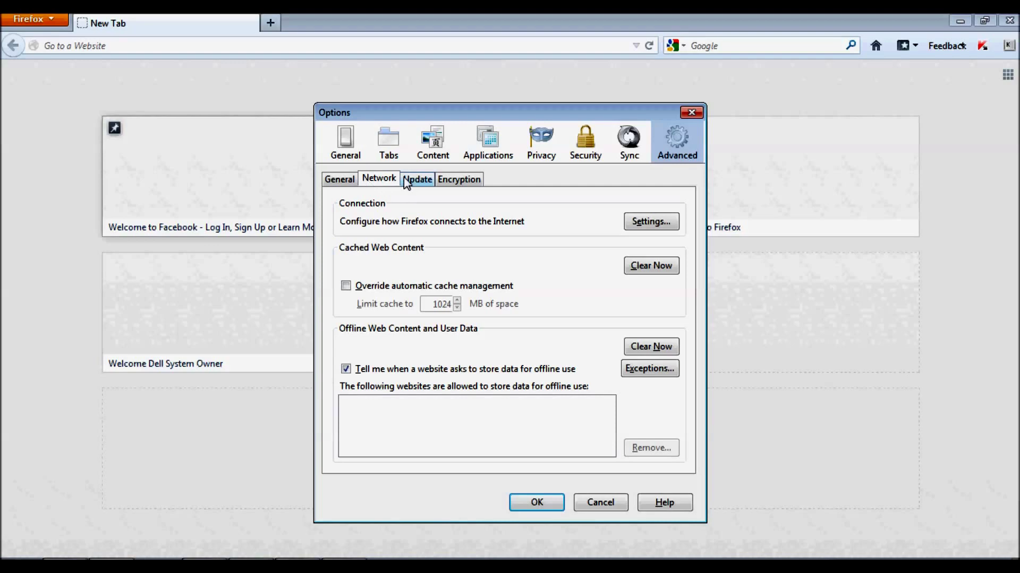
click(650, 222)
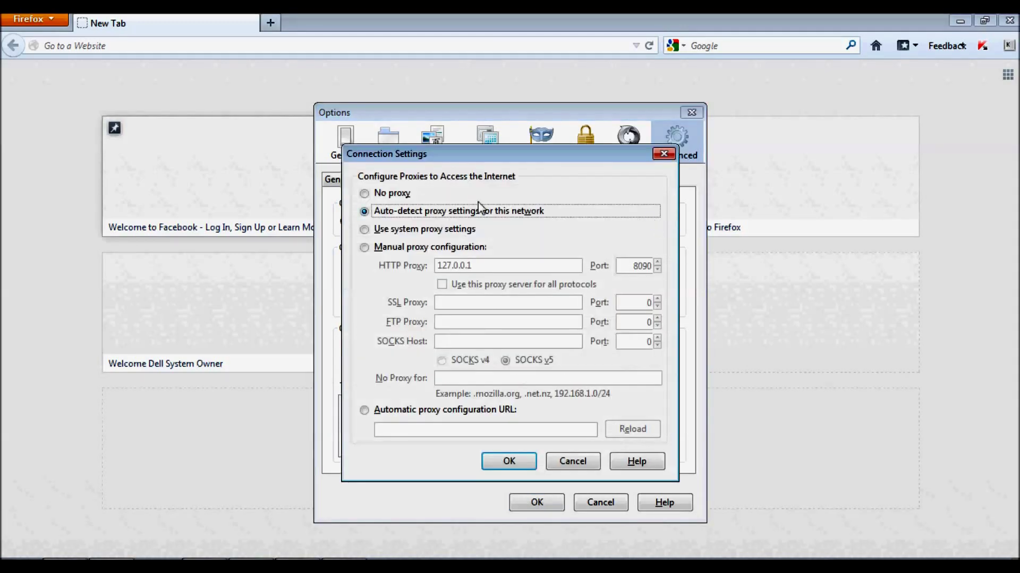
drag(428, 154, 568, 134)
Select manual proxy configuration and clear the HTTP proxy address and its port
click(513, 223)
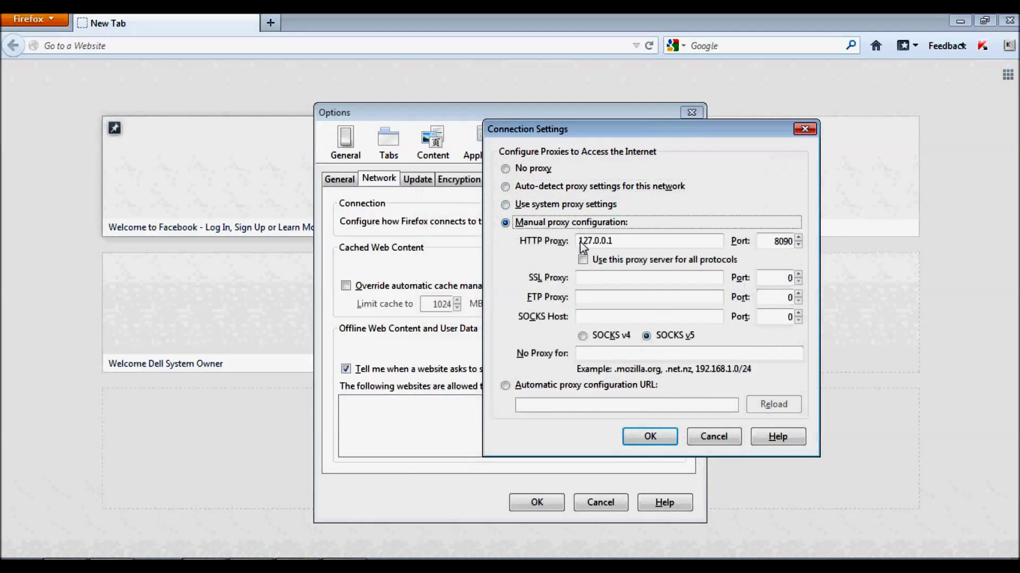
key(BackSpace)
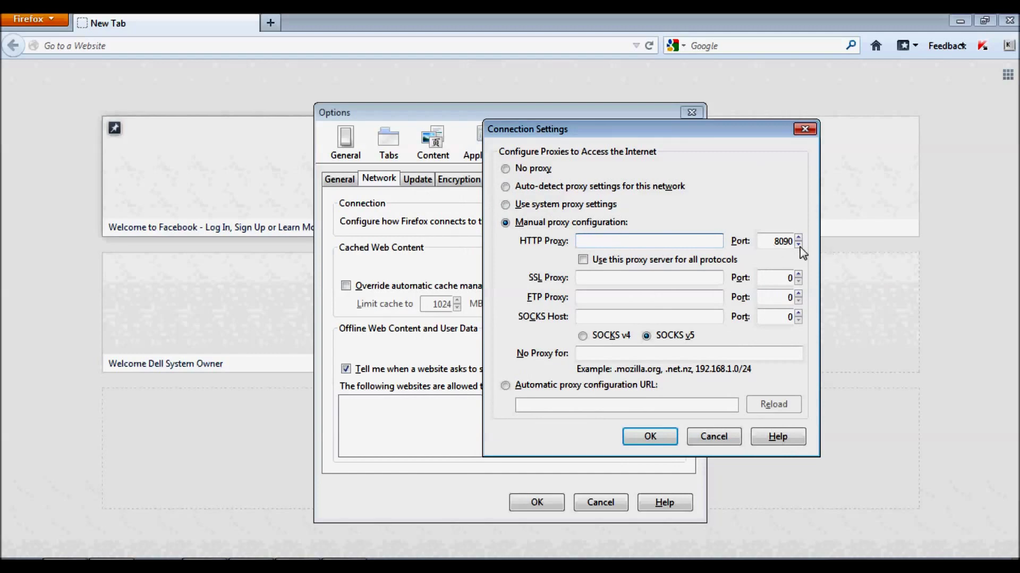
double_click(776, 241)
key(BackSpace)
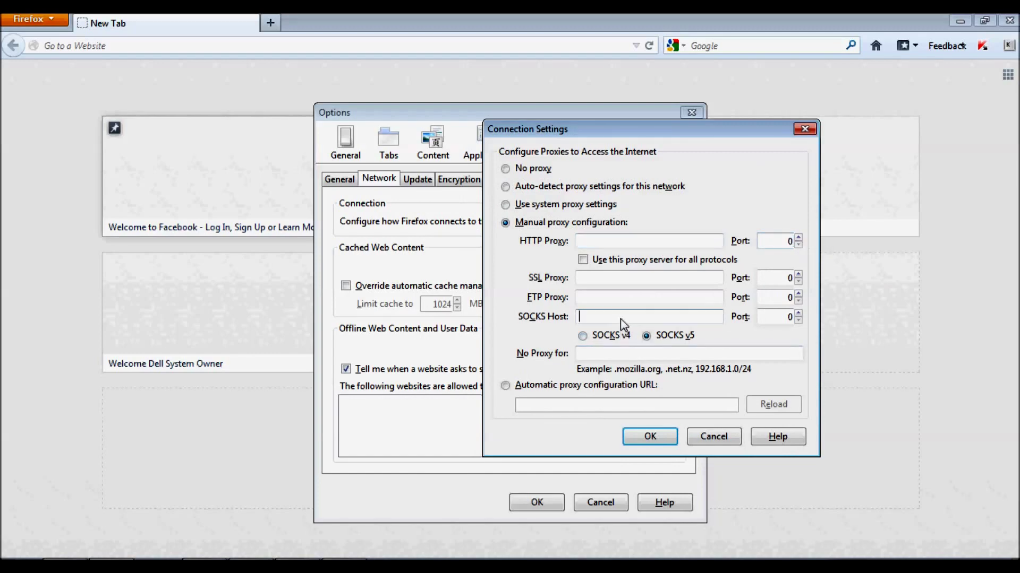
Set the SOCKS host to 127.0.0.1 with port 8050, then save the connection settings and the Firefox options
text(127.0.0.1)
key(Tab)
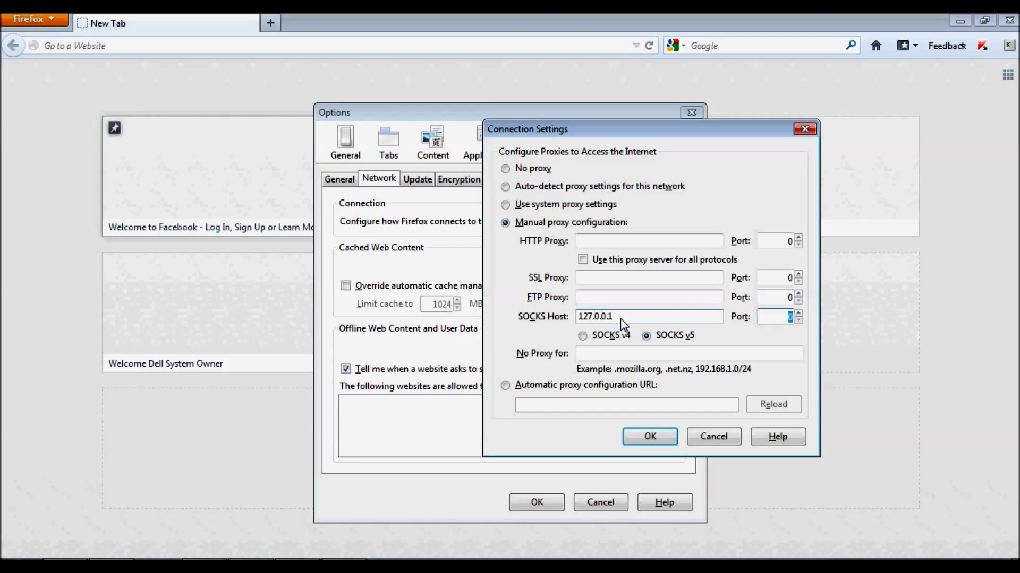
text(8080)
key(BackSpace)
key(BackSpace)
key(BackSpace)
text(050)
click(650, 436)
click(537, 503)
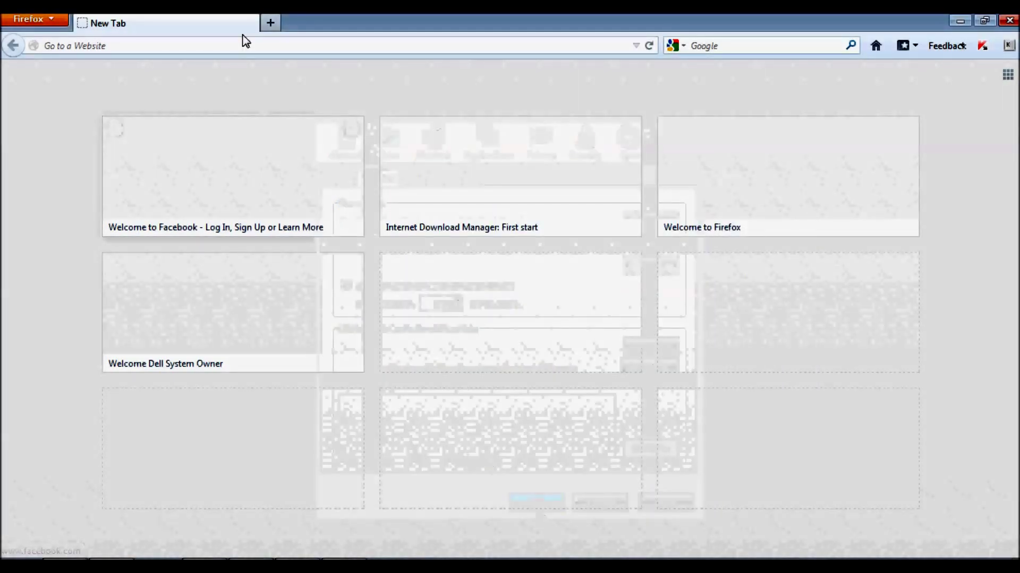
click(247, 46)
text(youtube)
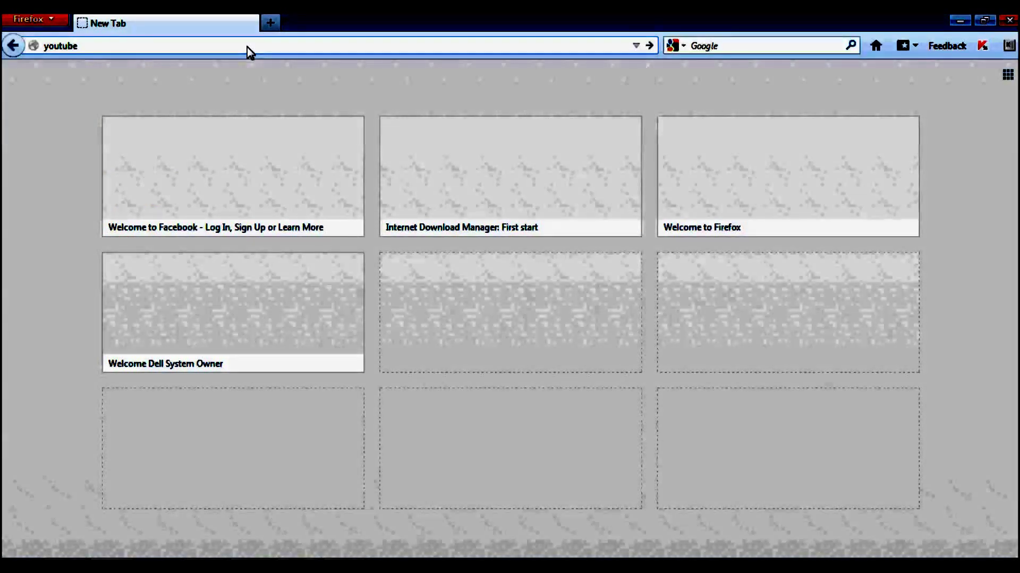
key(Return)
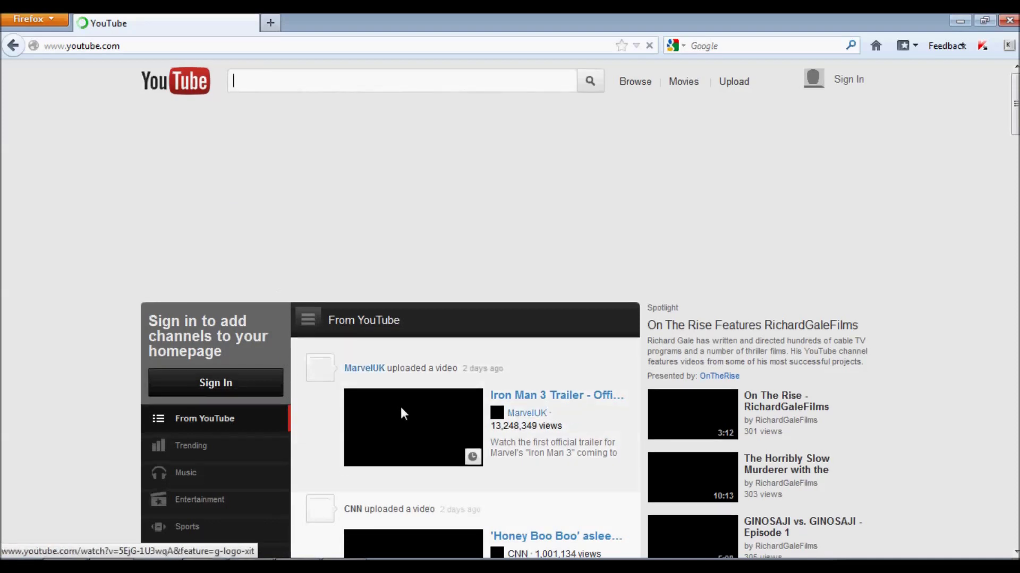
scroll(400, 407, down, 3)
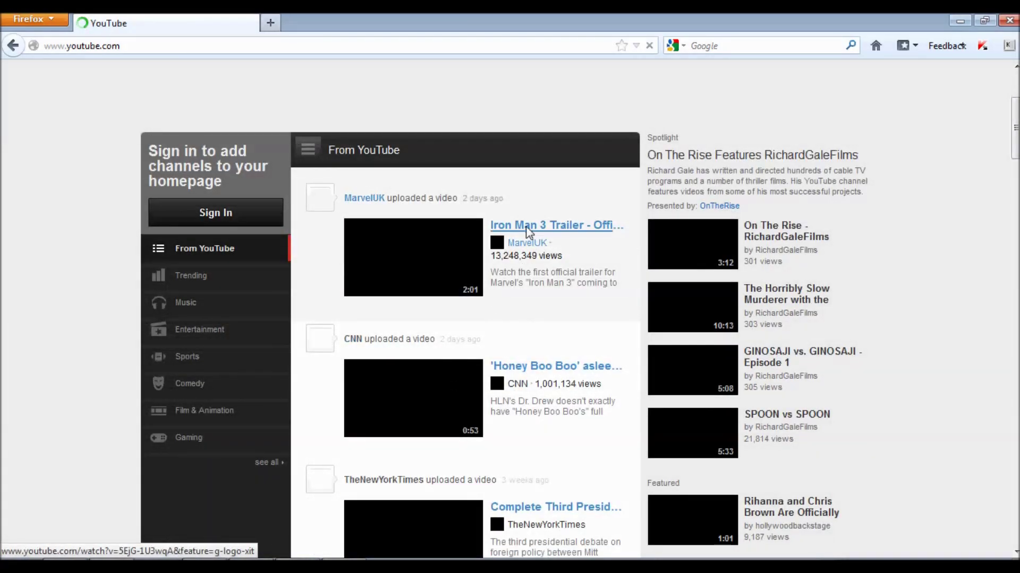
click(527, 229)
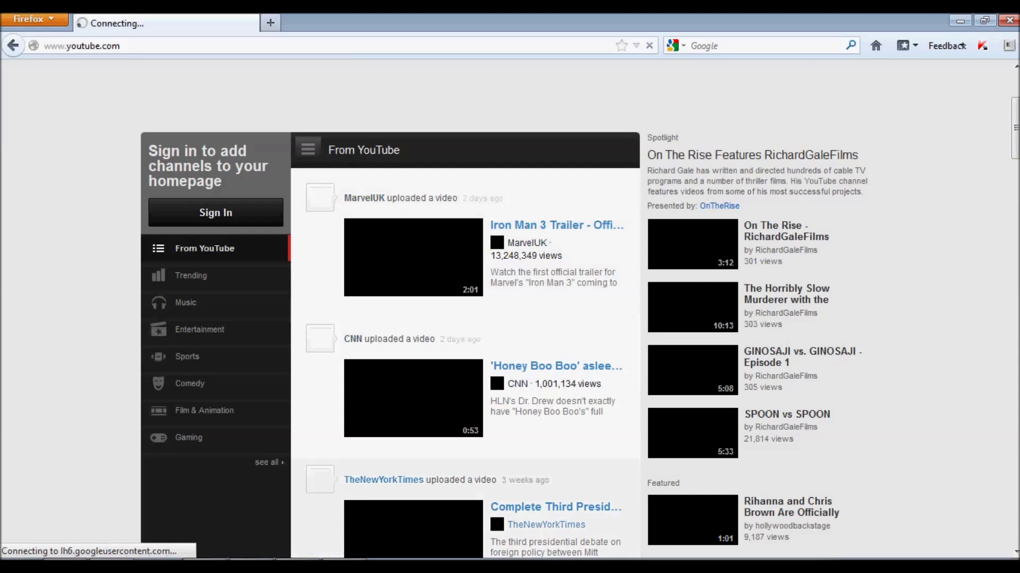
Switch to Notepad and replace the existing note with "here you can see the videos"
key(alt+Tab)
key(ctrl+a)
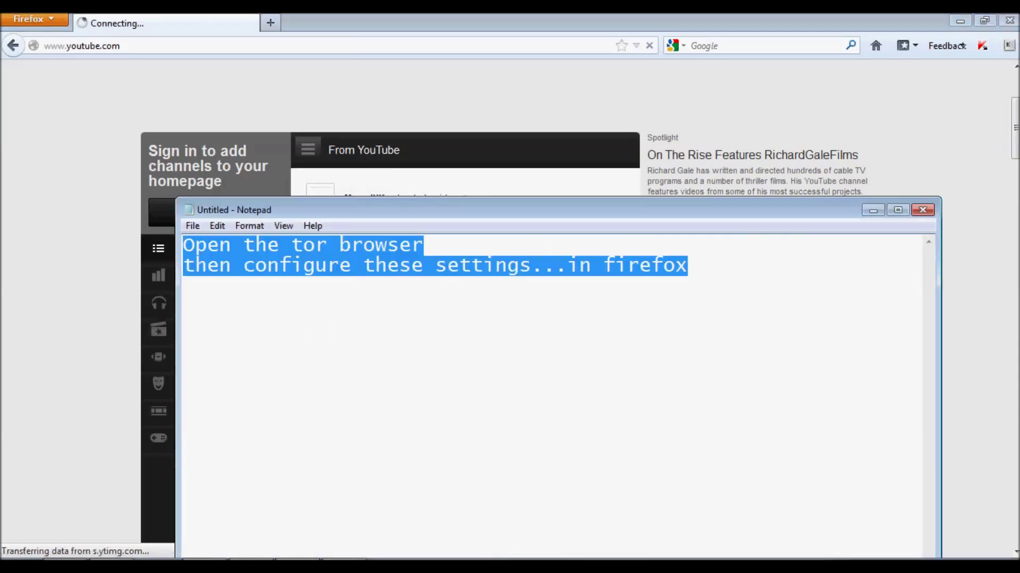
text(here you )
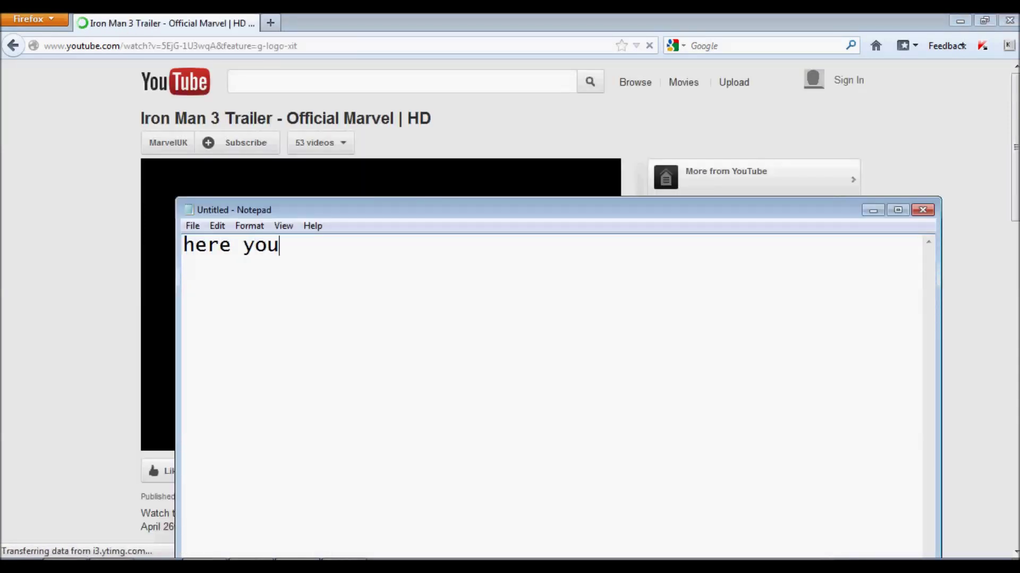
text(can s)
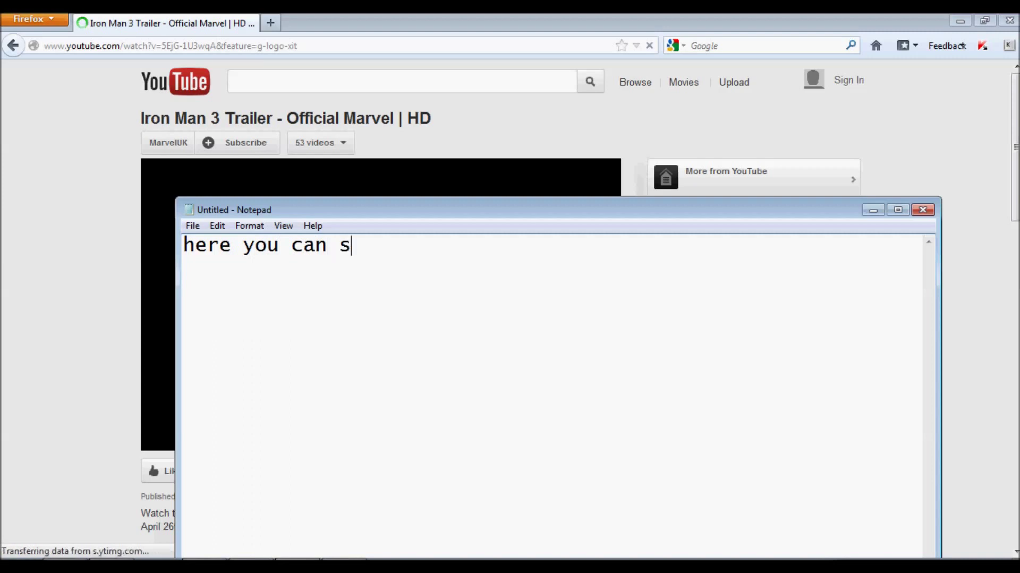
text(ee the videos)
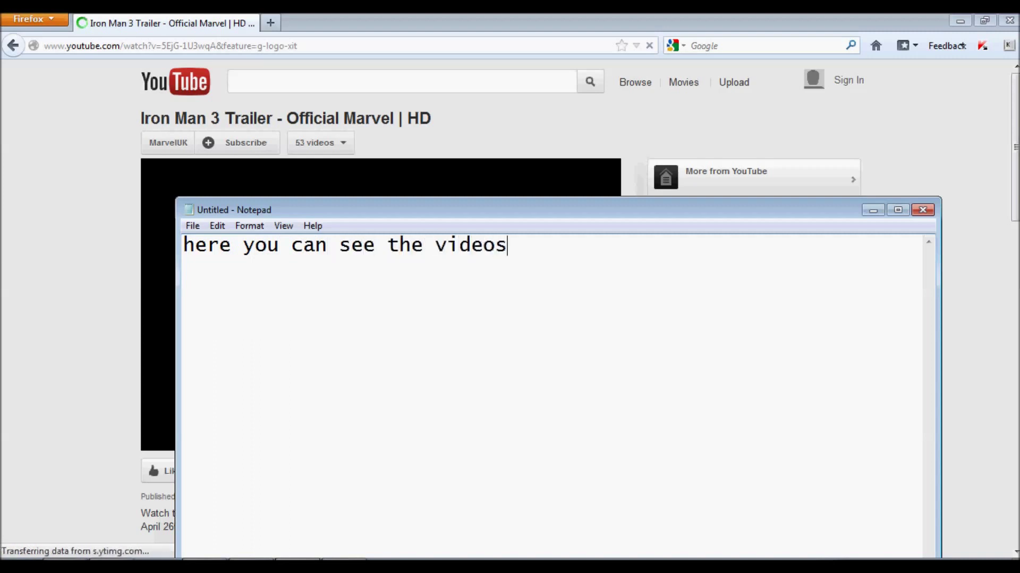
Clear the note and begin a new one reading "If you want to access your"
key(ctrl+a)
key(BackSpace)
text(A)
key(BackSpace)
text(If )
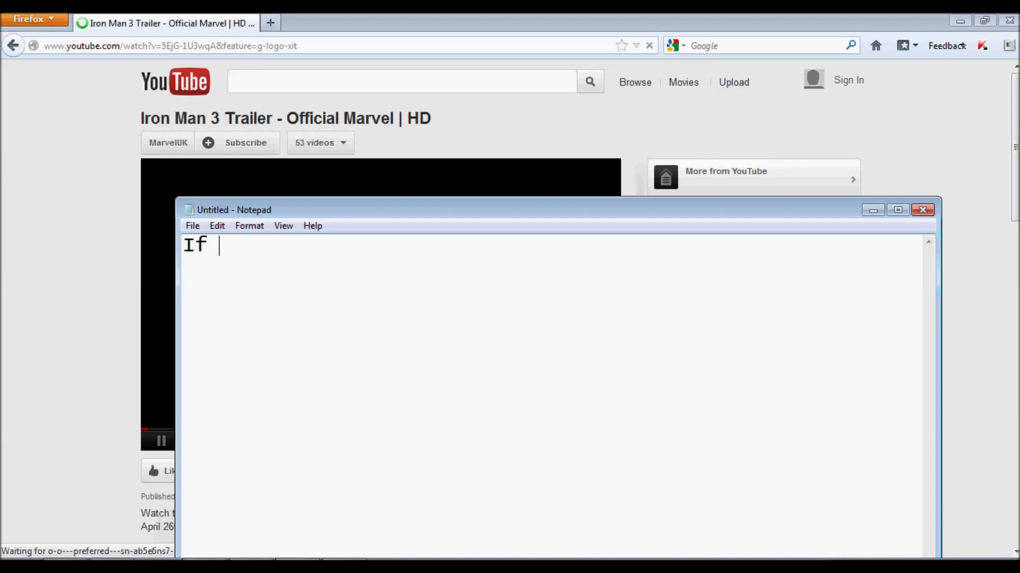
text(you wa)
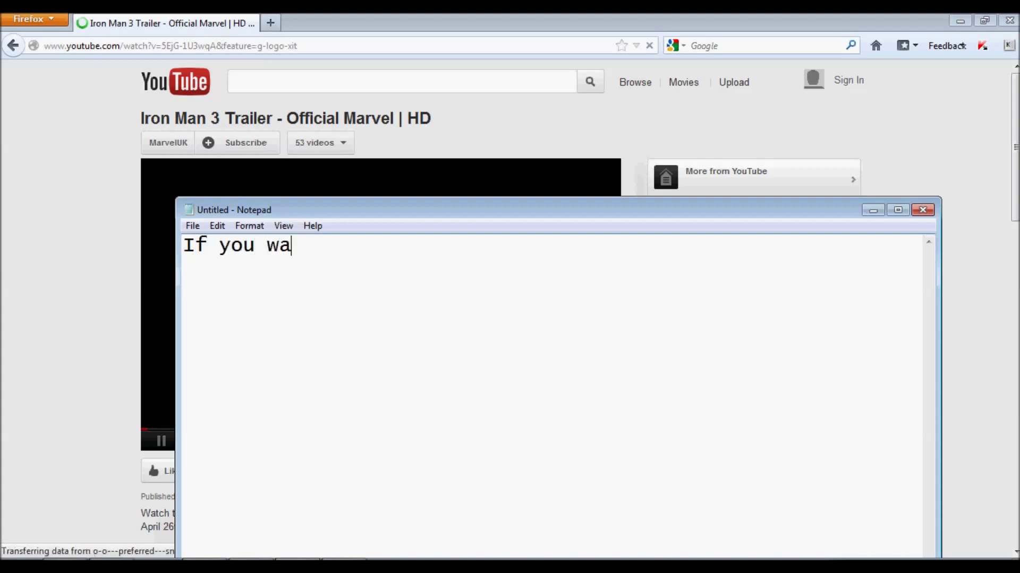
text(nt to access you)
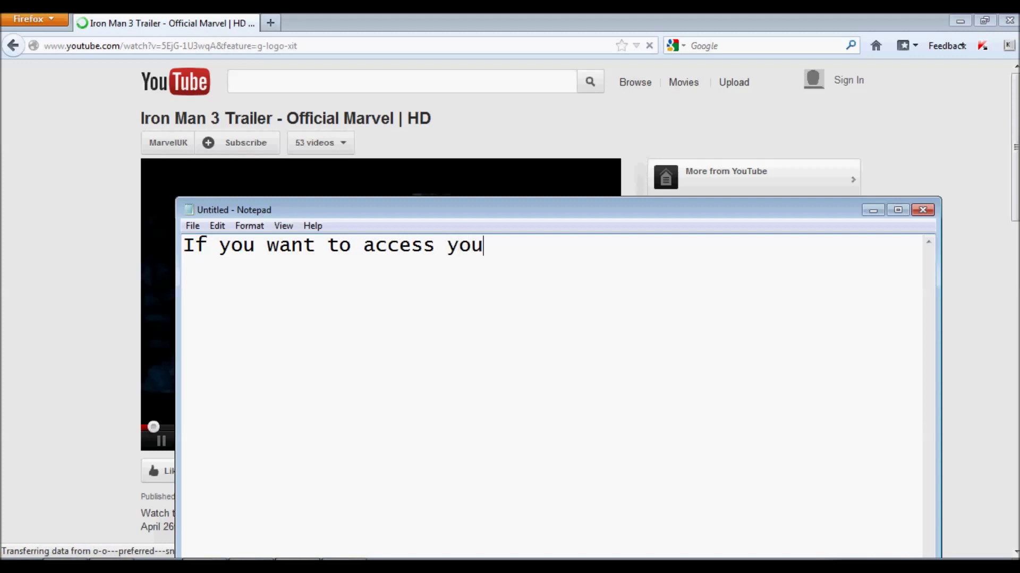
text(r net)
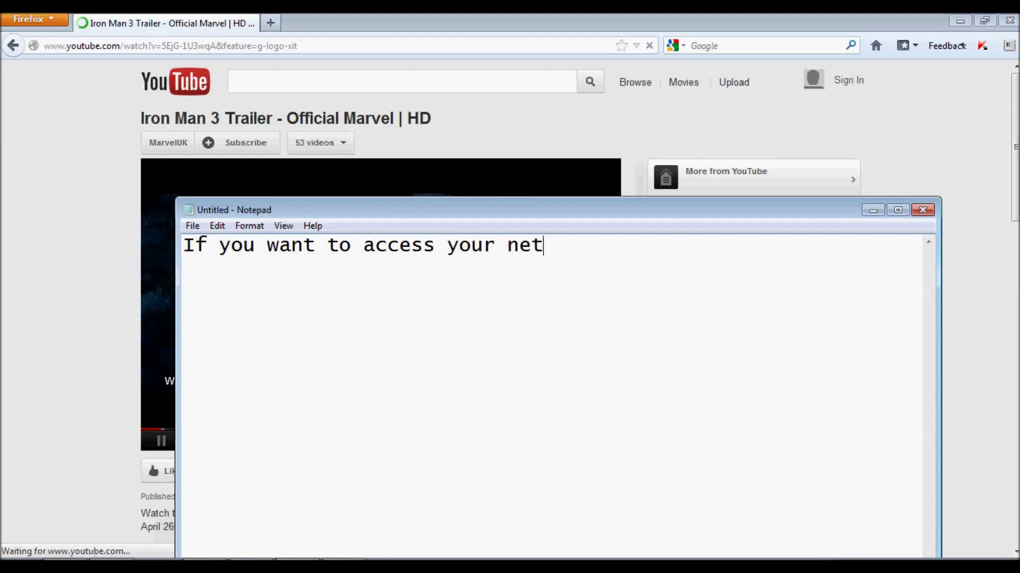
key(BackSpace)
key(BackSpace)
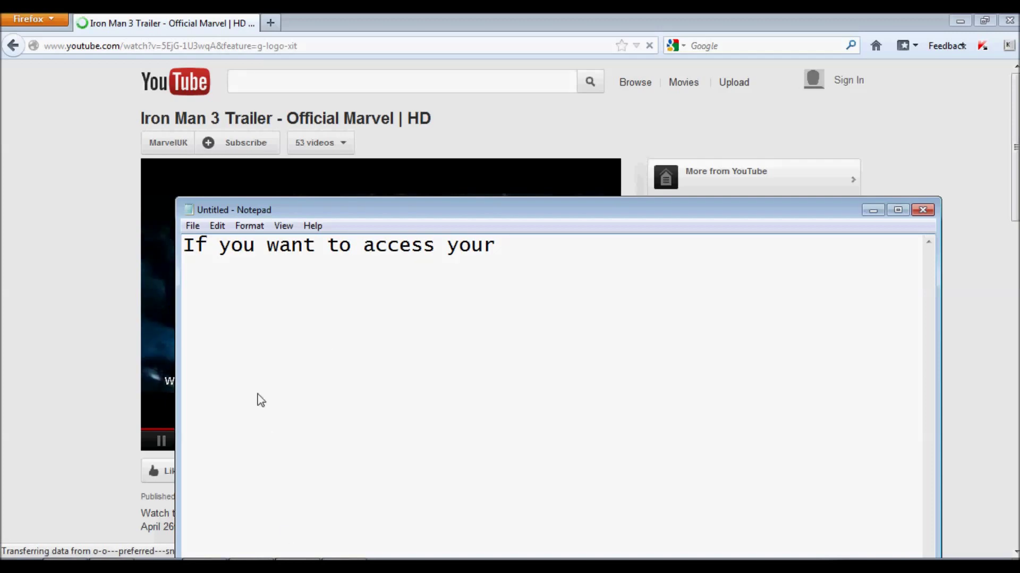
Move the Notepad window higher and continue the sentence with "internet for perticular application for the tor browser"
drag(388, 217, 401, 141)
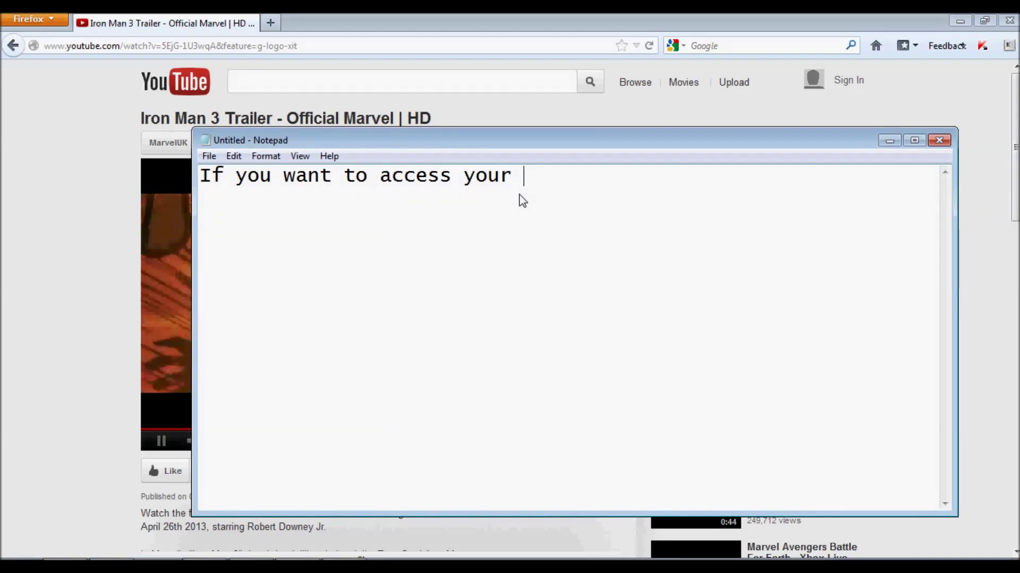
text(interne)
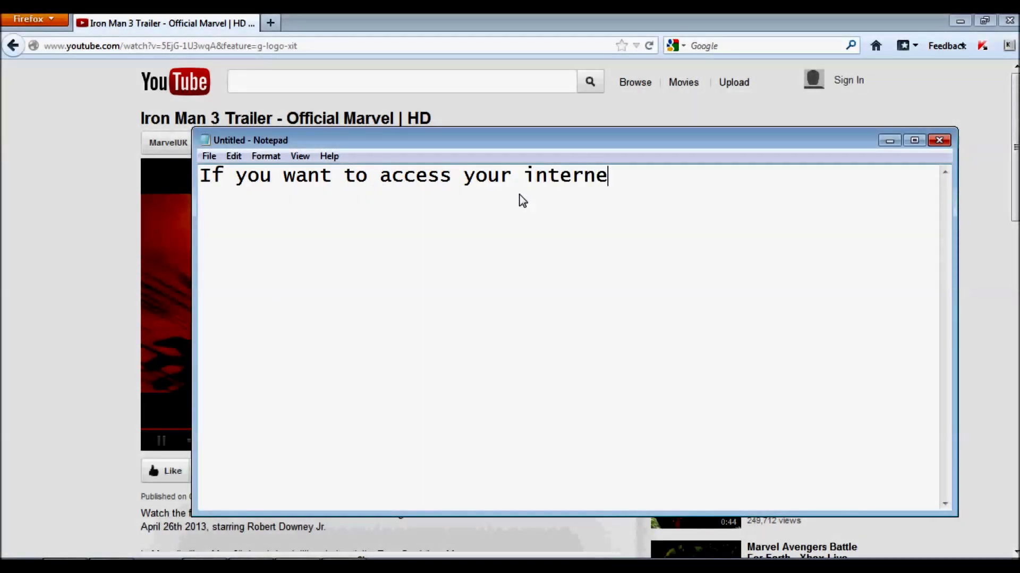
text(t for )
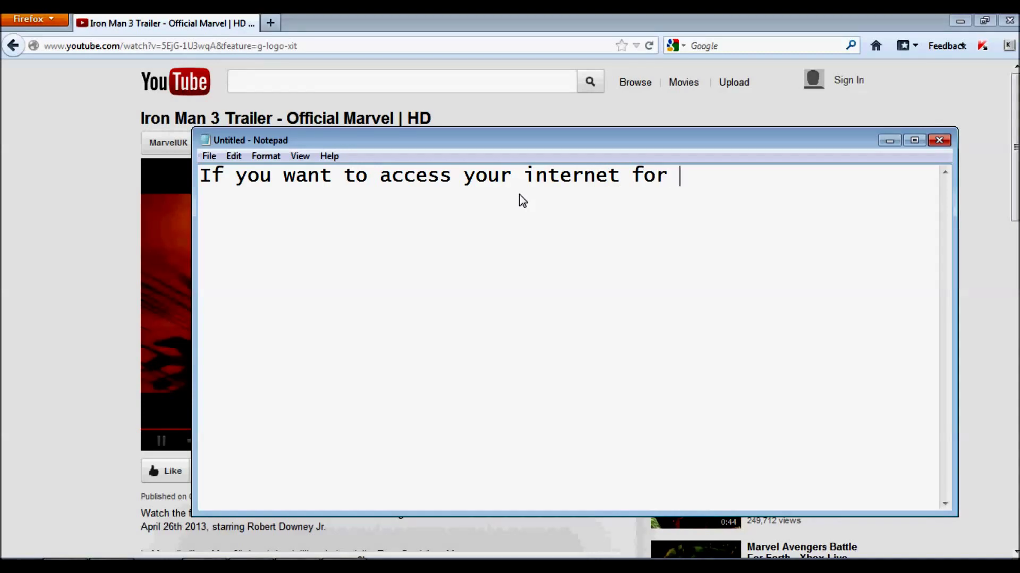
text(perticular app)
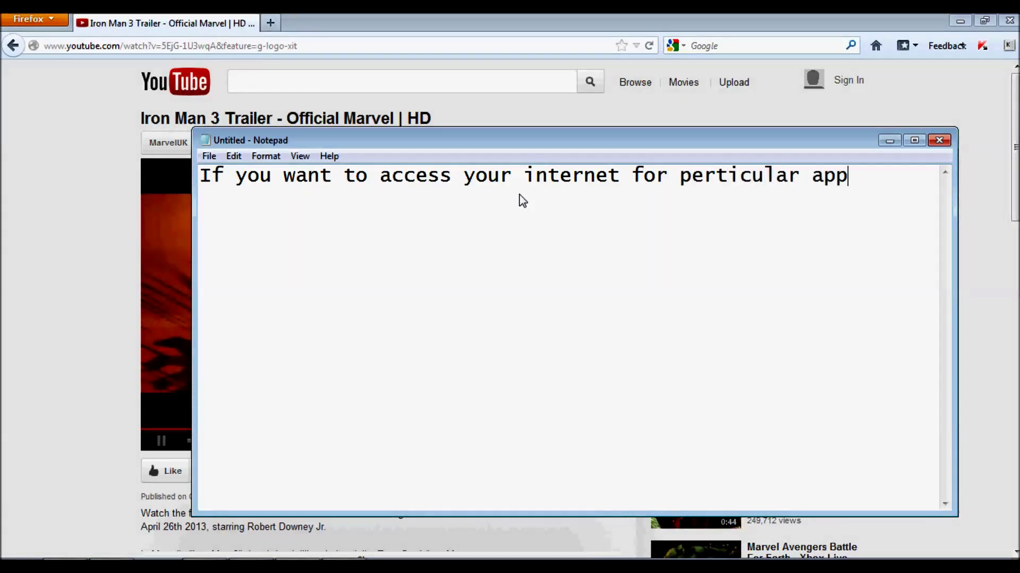
text(licat)
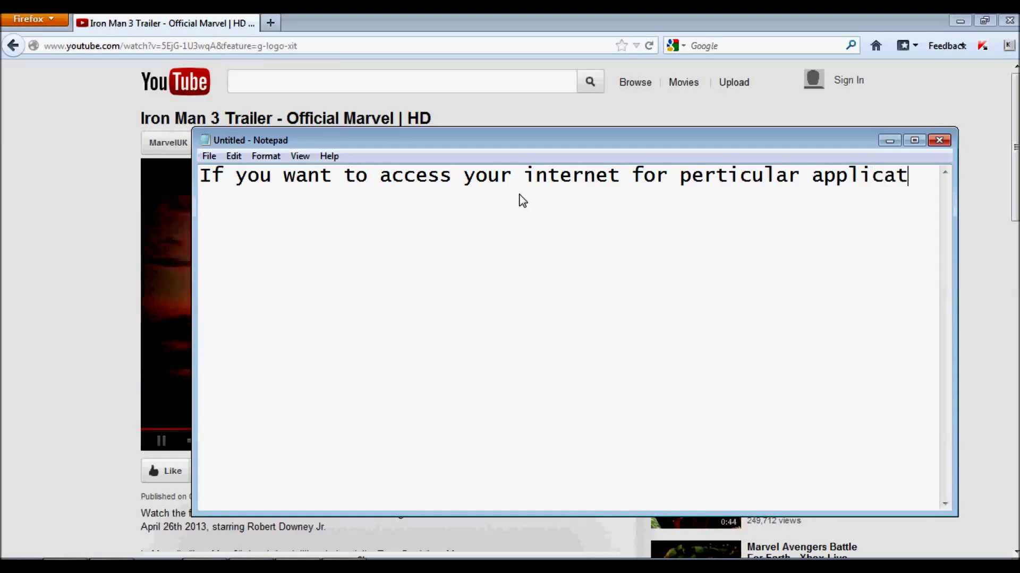
text(ion for the t)
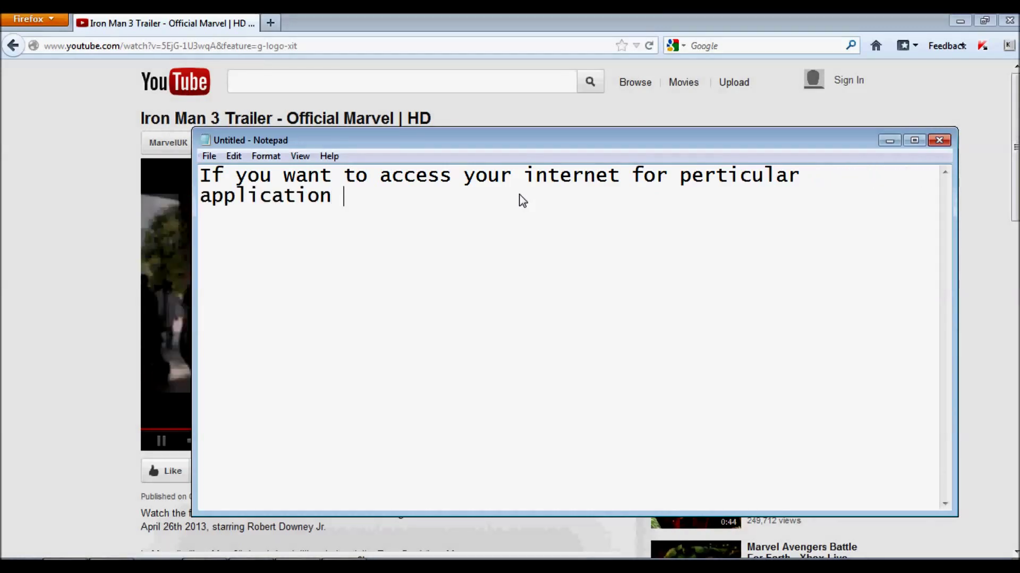
text(or )
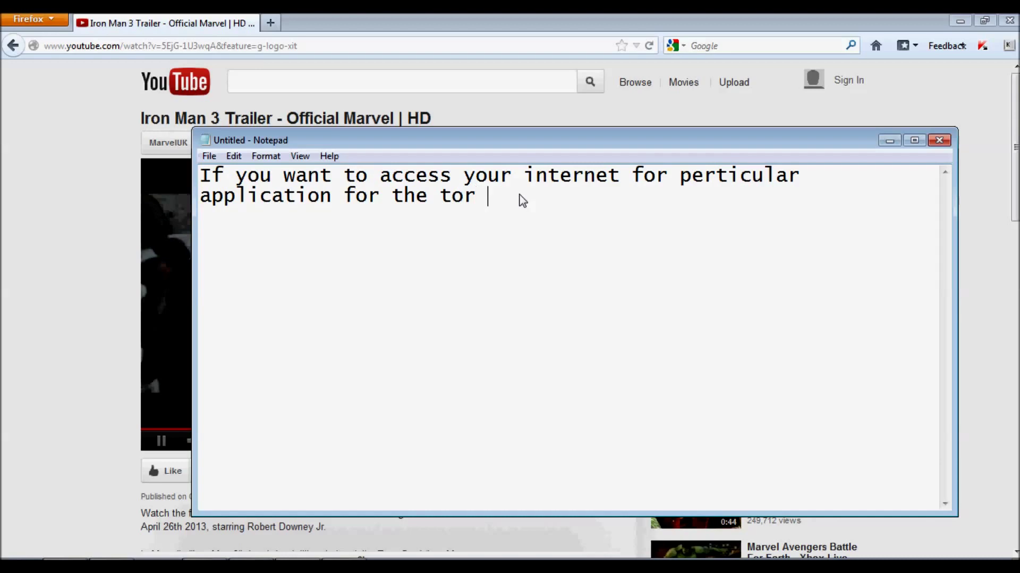
text(browser)
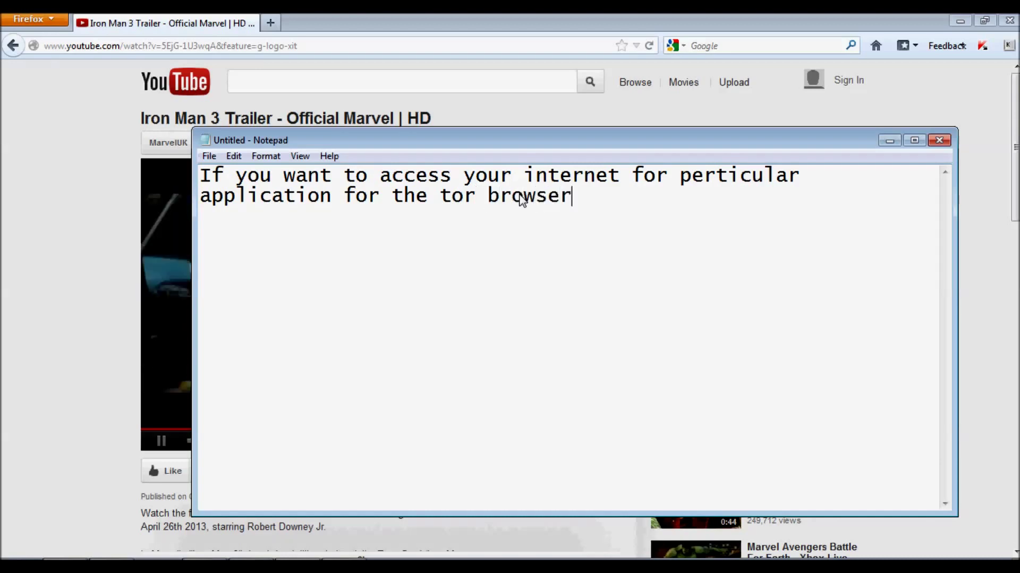
key(ctrl+a)
key(Right)
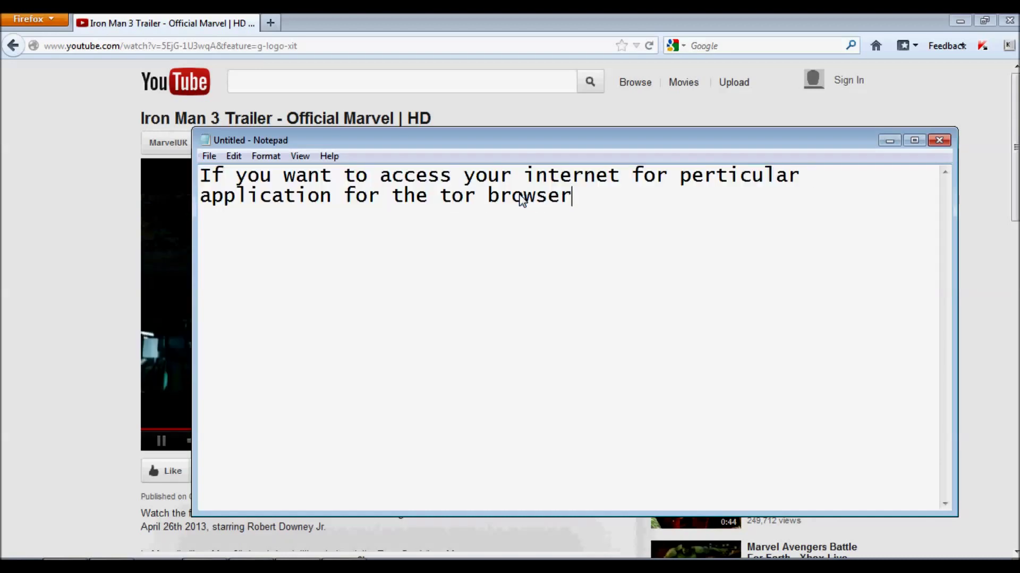
Add a new line to the note reading "Go to setting of the"
key(Return)
text(Go t)
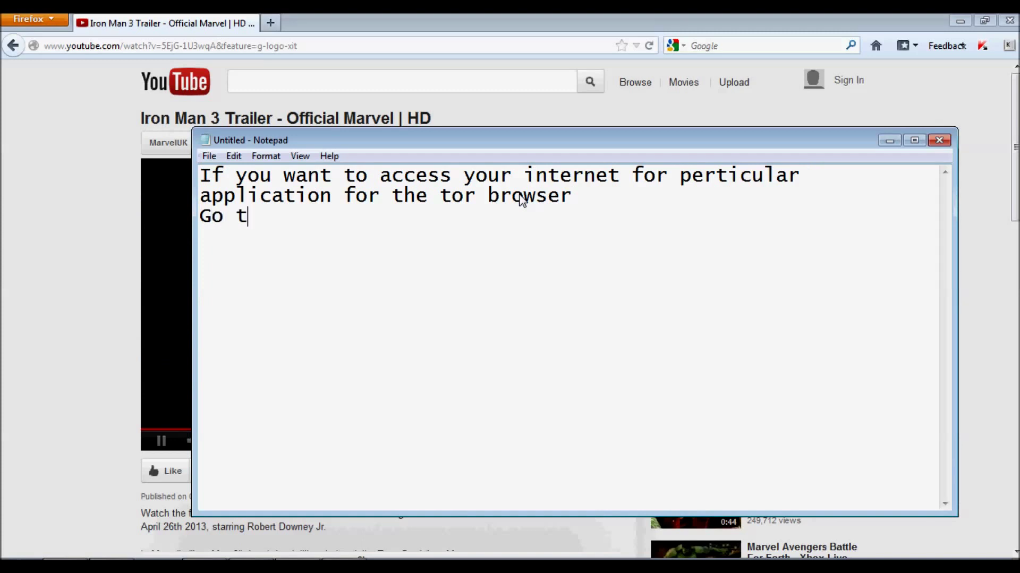
text(o setting o)
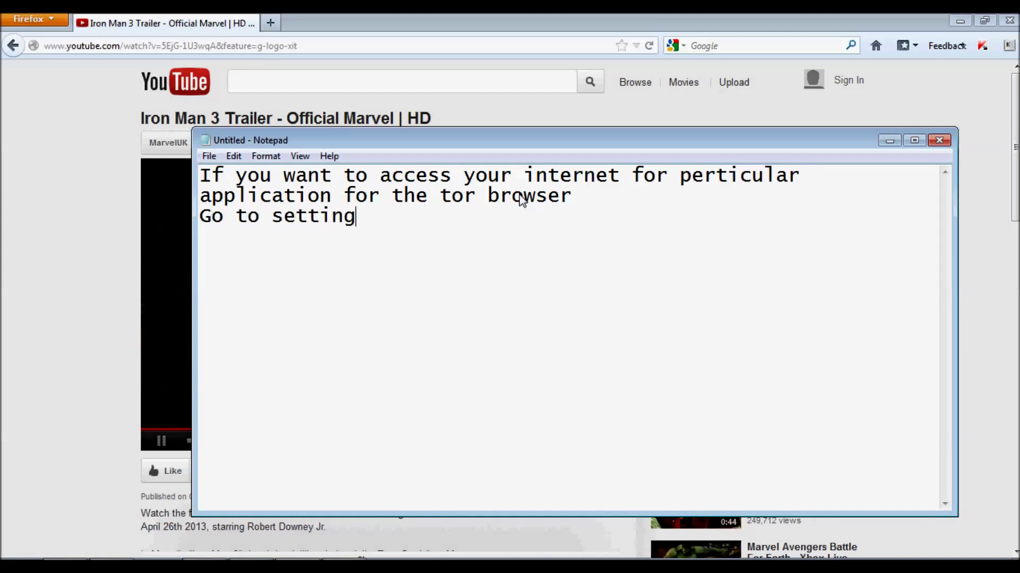
text(f the)
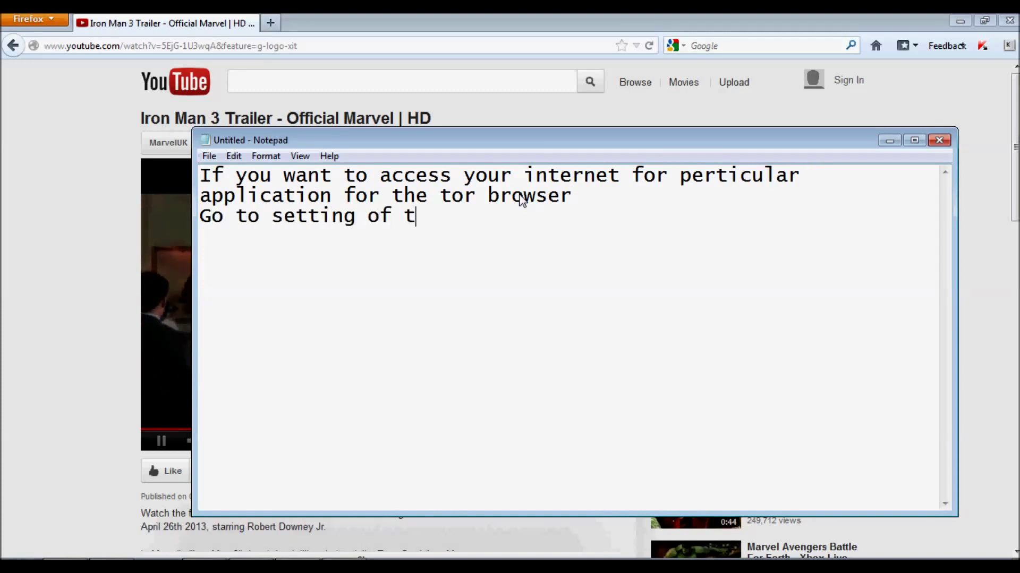